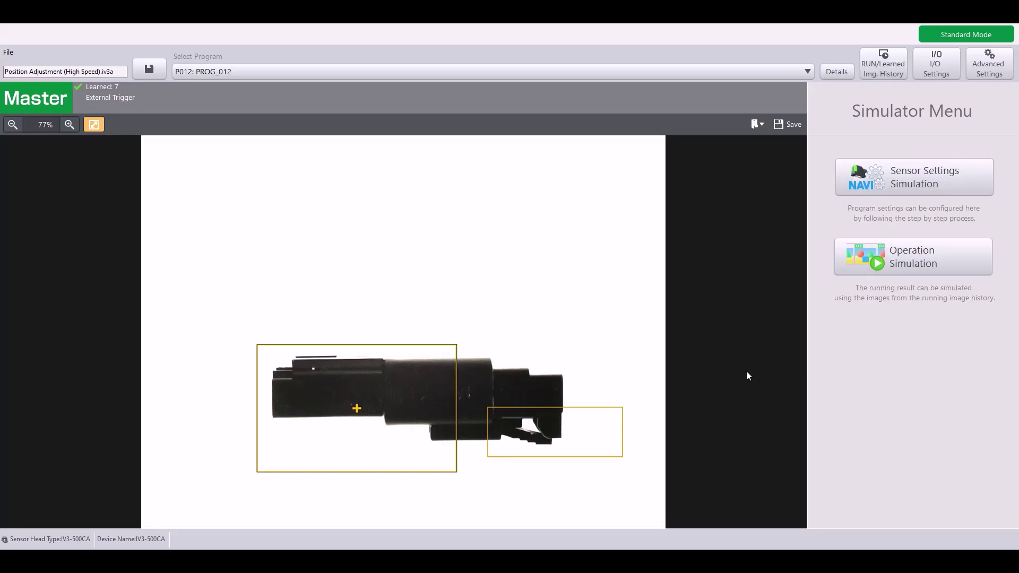
Start the operation simulation and dismiss the info and warning messages
click(897, 269)
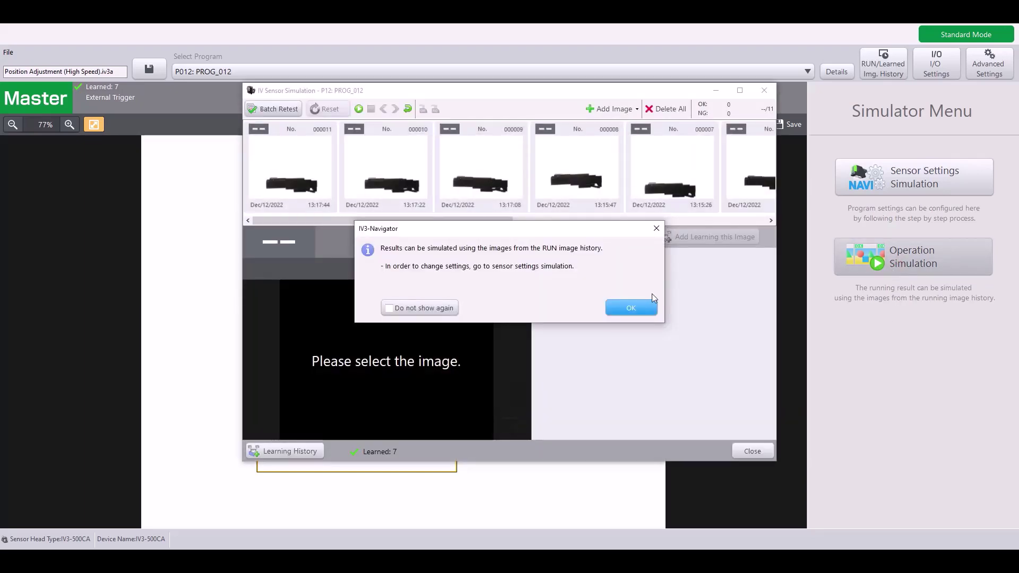
click(645, 306)
click(549, 303)
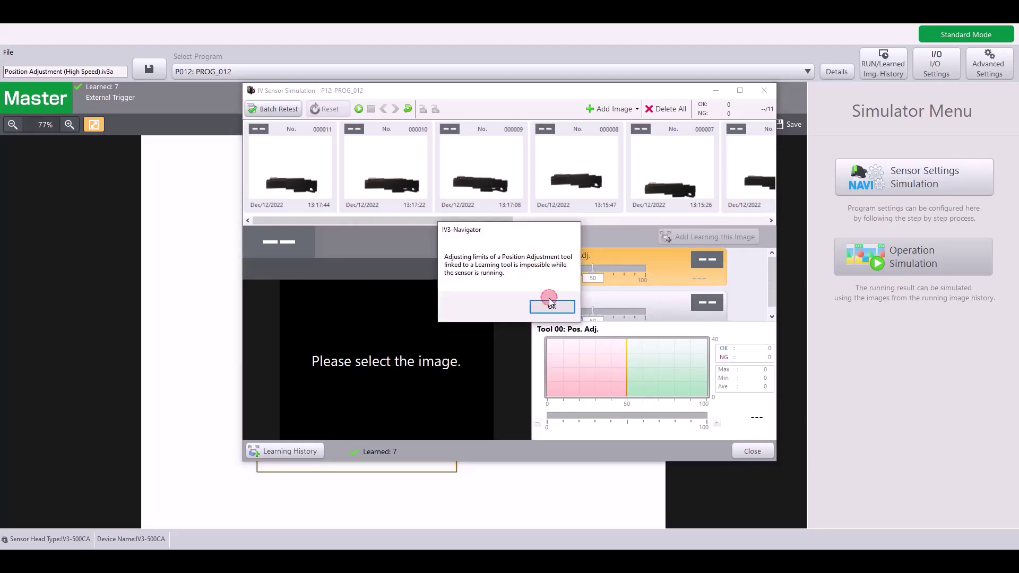
Run images 000011 and 000001 (OK) and 000010 (NG), then return to 000011's result
click(304, 187)
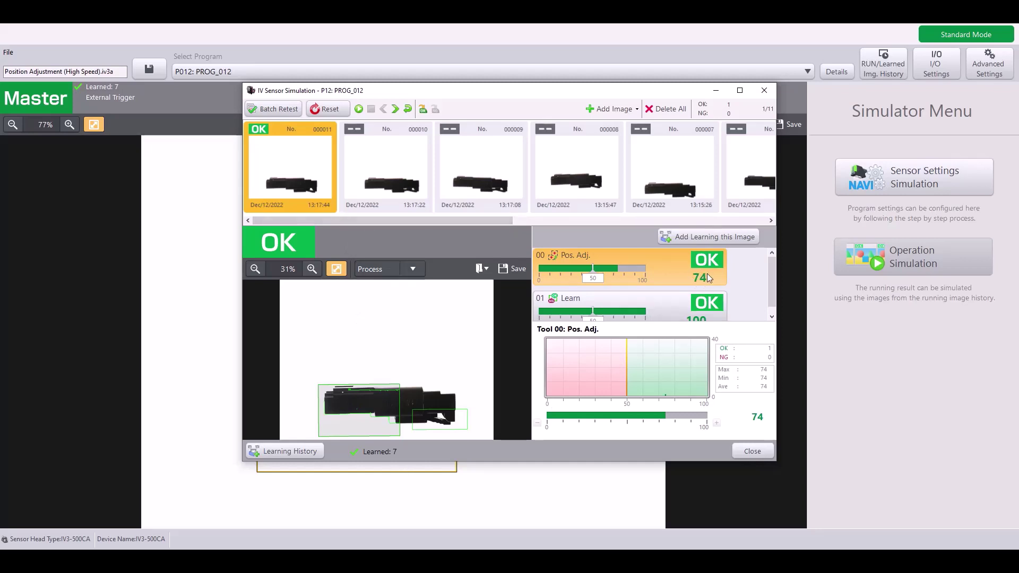
drag(479, 221, 748, 220)
click(720, 171)
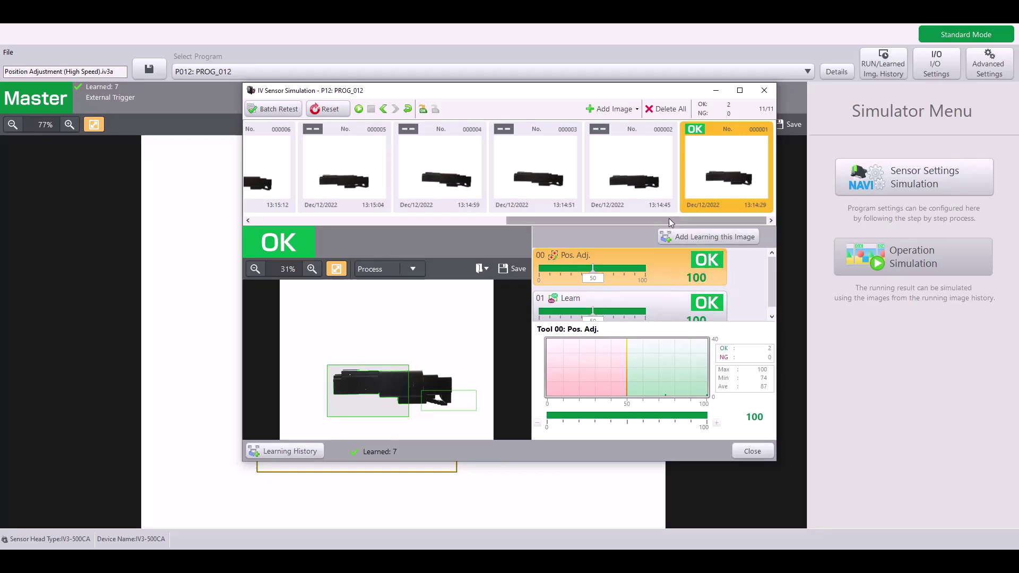
drag(668, 217, 396, 196)
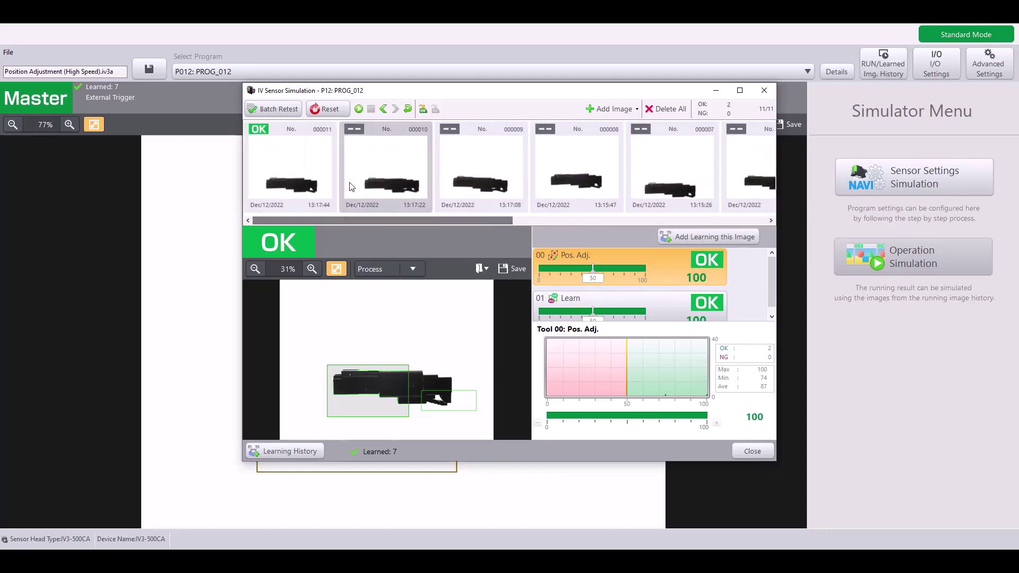
click(369, 182)
click(327, 158)
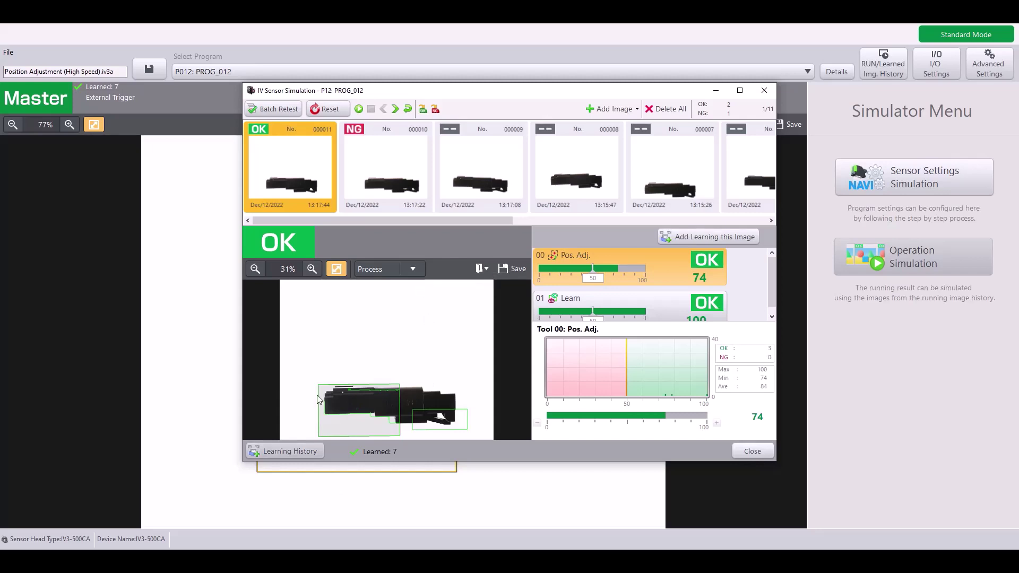
Close the simulation and delete the Pos. Adj. tool in STEP3 Tool Settings, acknowledging the relearn notice
click(749, 451)
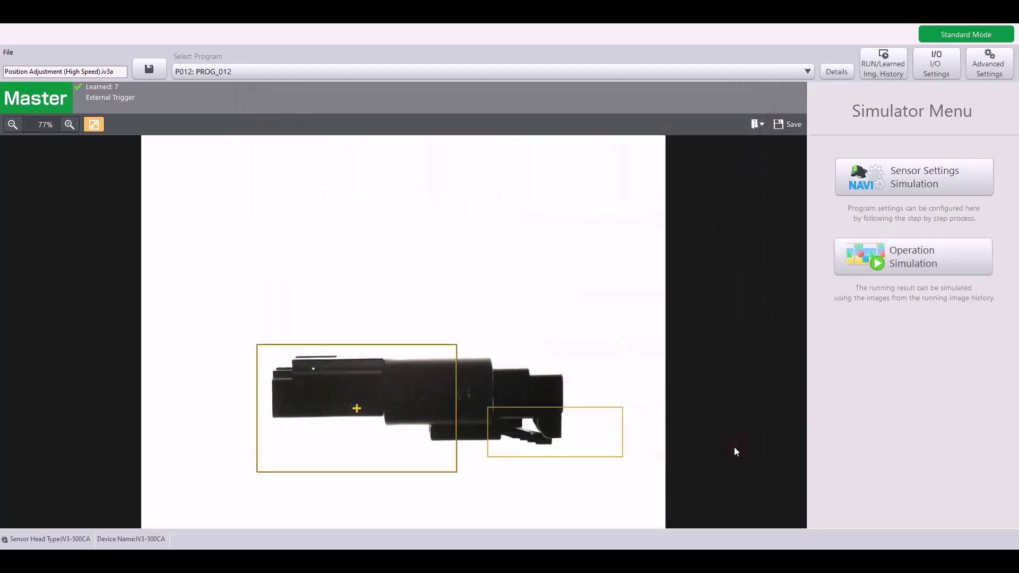
click(890, 189)
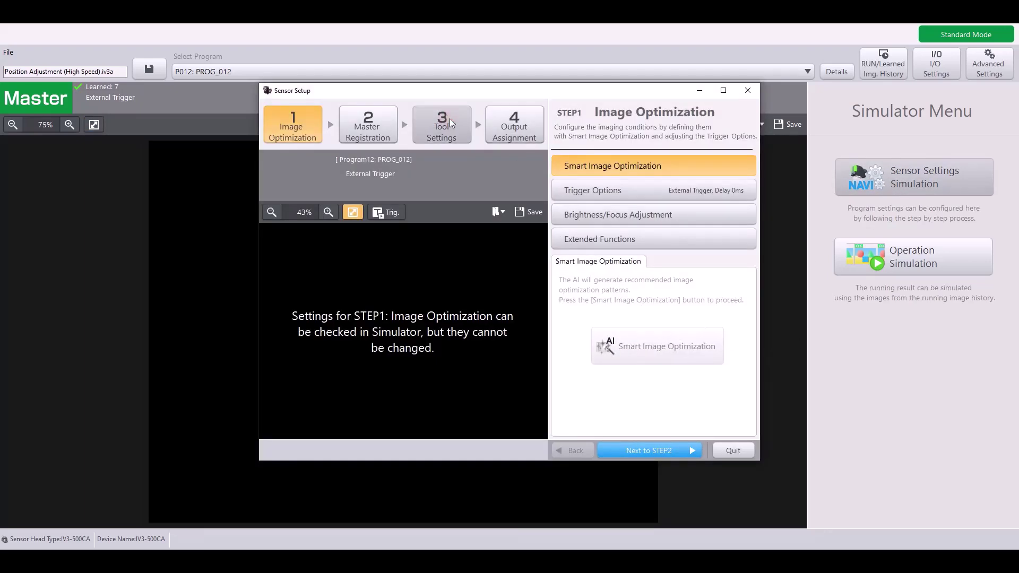
click(450, 119)
click(735, 177)
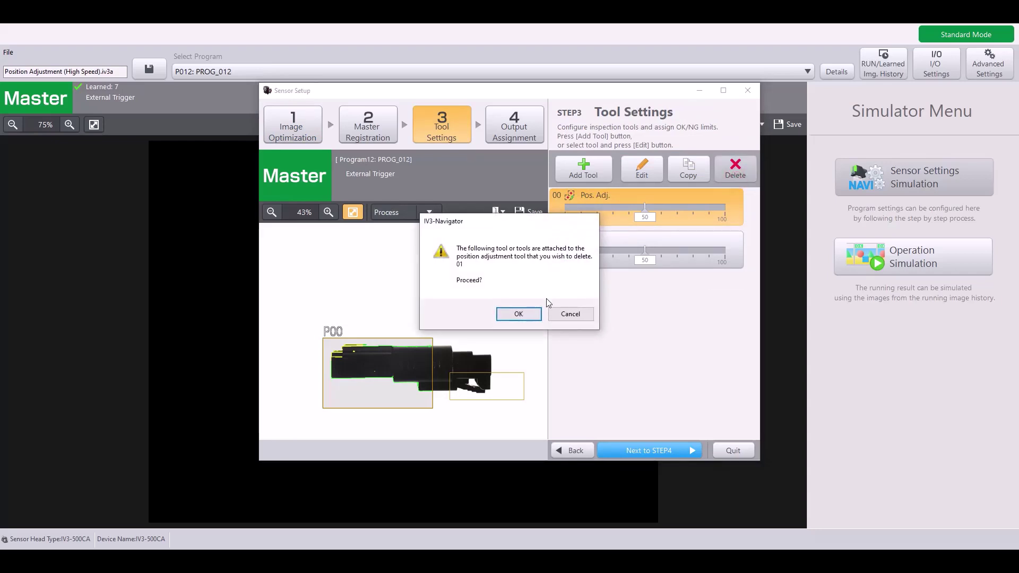
click(537, 311)
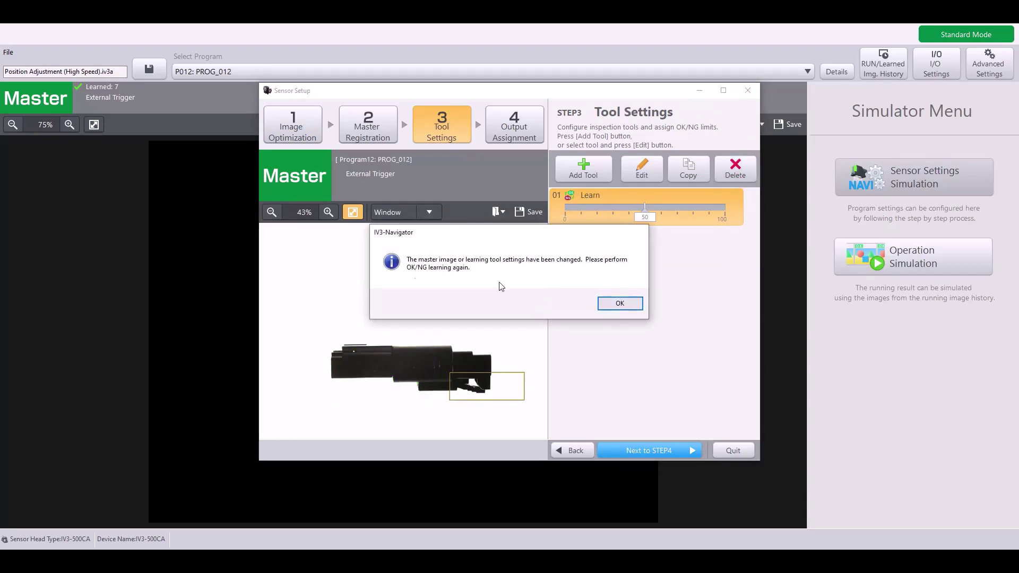
click(634, 304)
Add a High-Speed Position Adjustment tool from Extra1 configured as 2-Ax. Adjustment
click(589, 172)
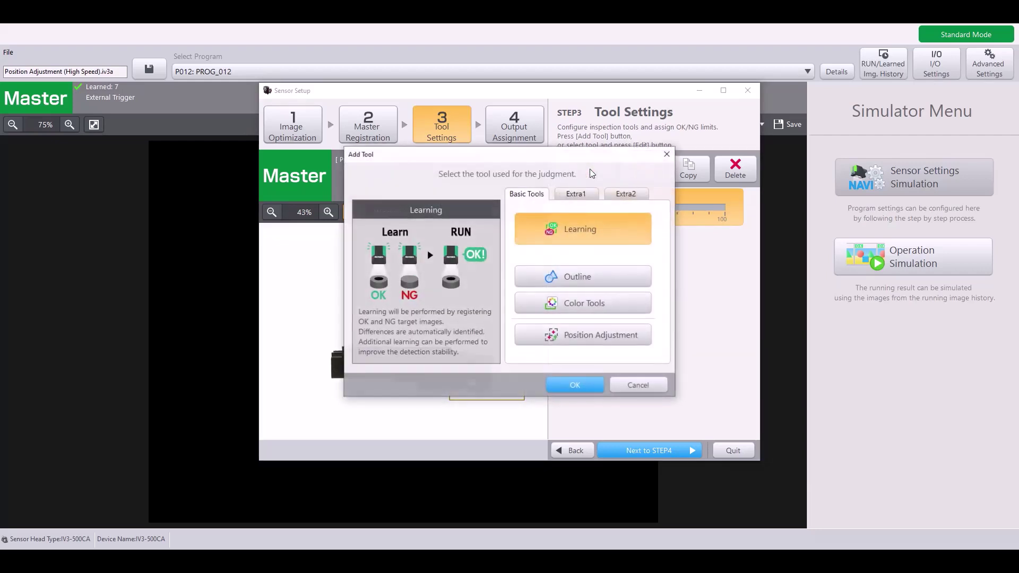
click(583, 195)
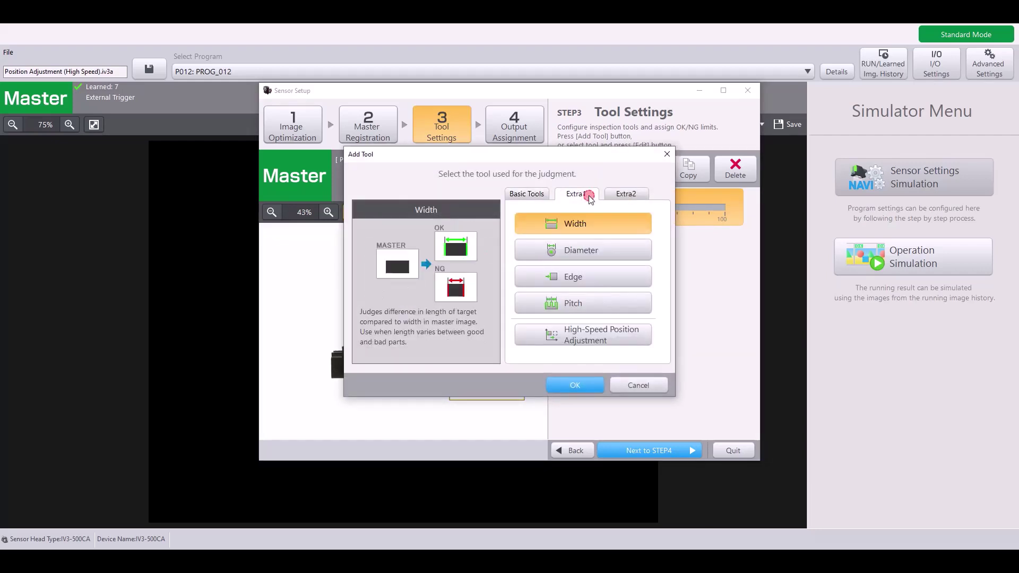
click(599, 334)
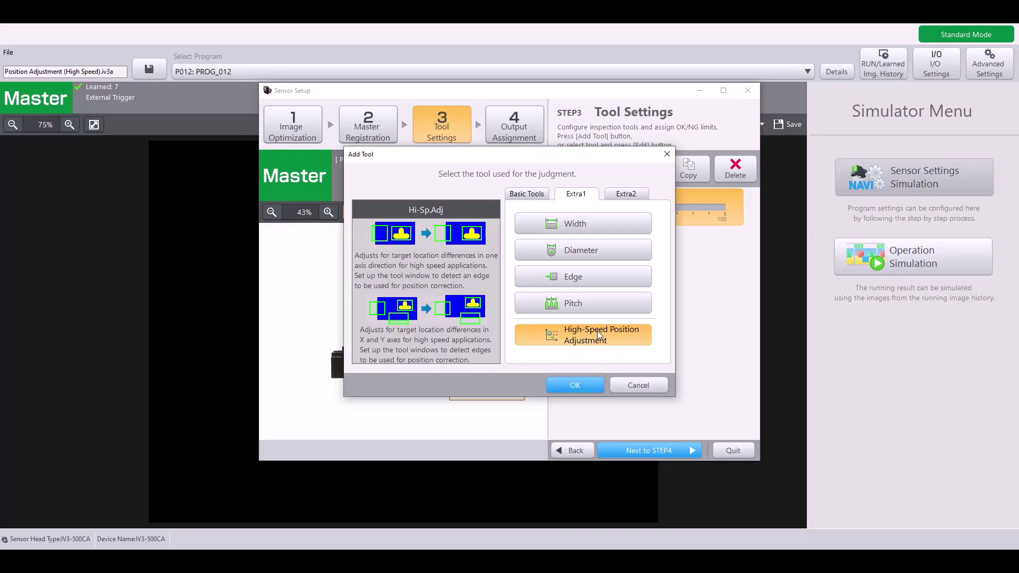
click(588, 383)
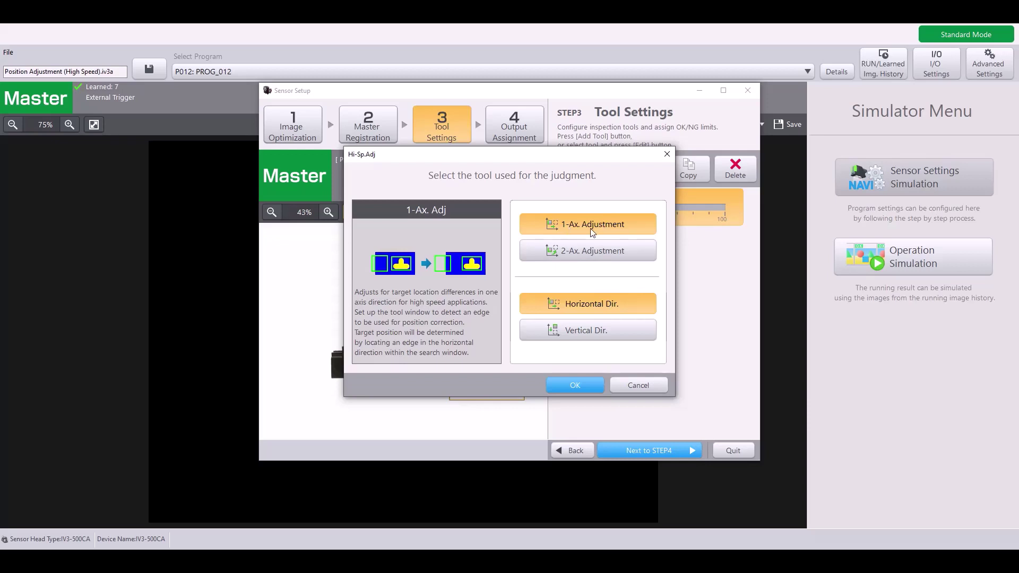
click(577, 249)
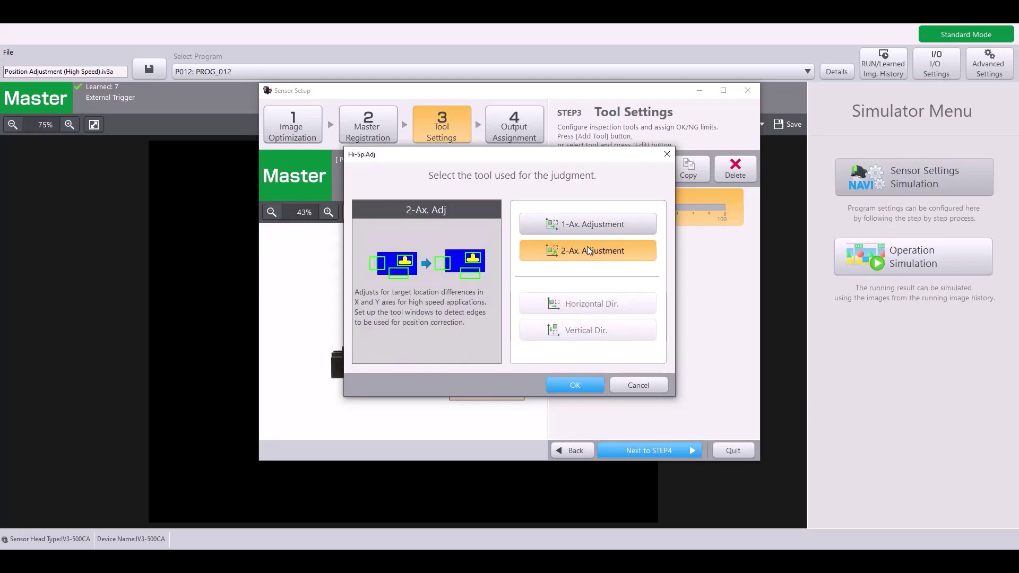
click(565, 230)
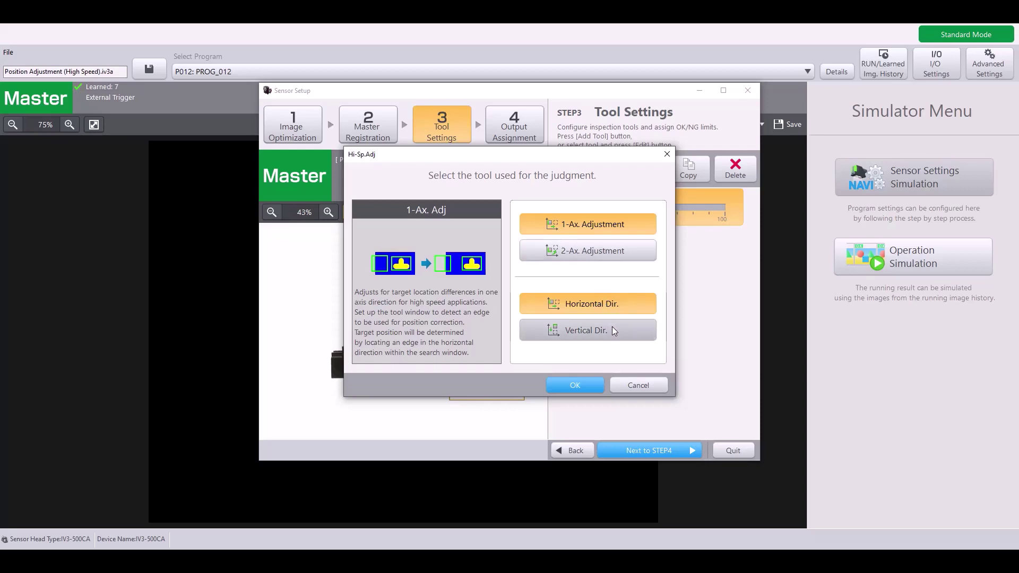
click(599, 261)
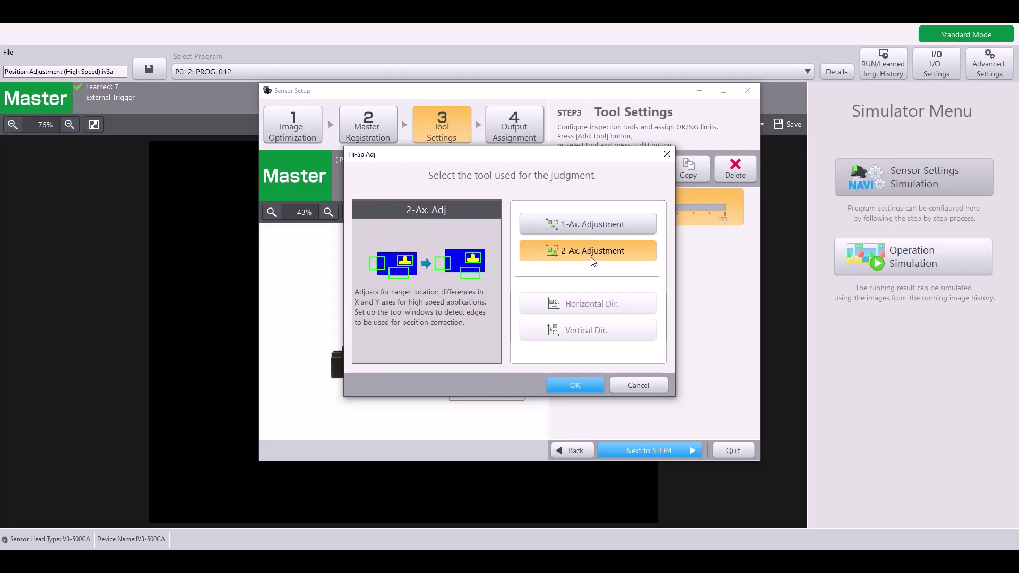
click(573, 386)
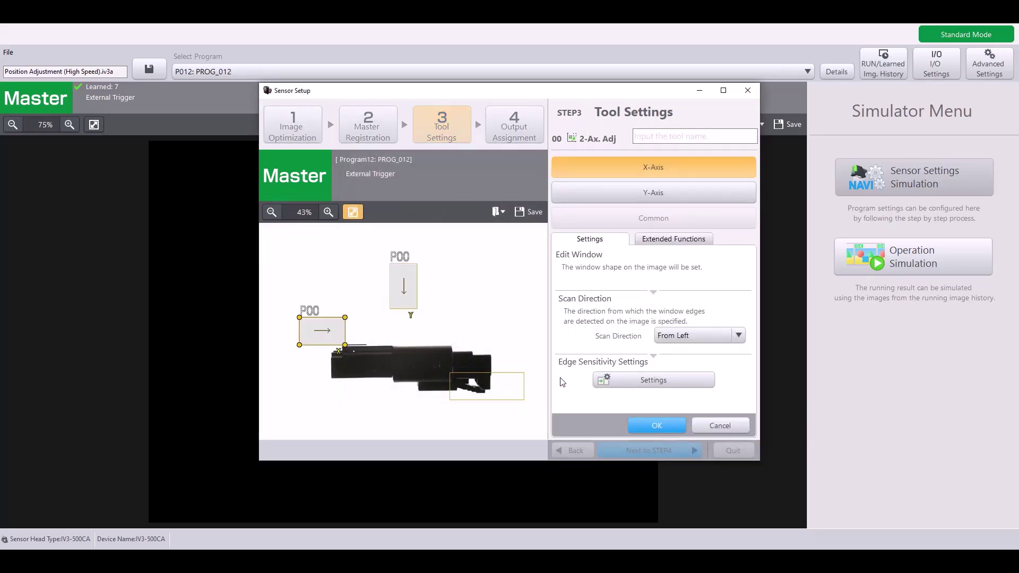
Move the X-axis window above the part and compare the X-axis and Y-axis window settings
click(330, 326)
drag(330, 327, 331, 299)
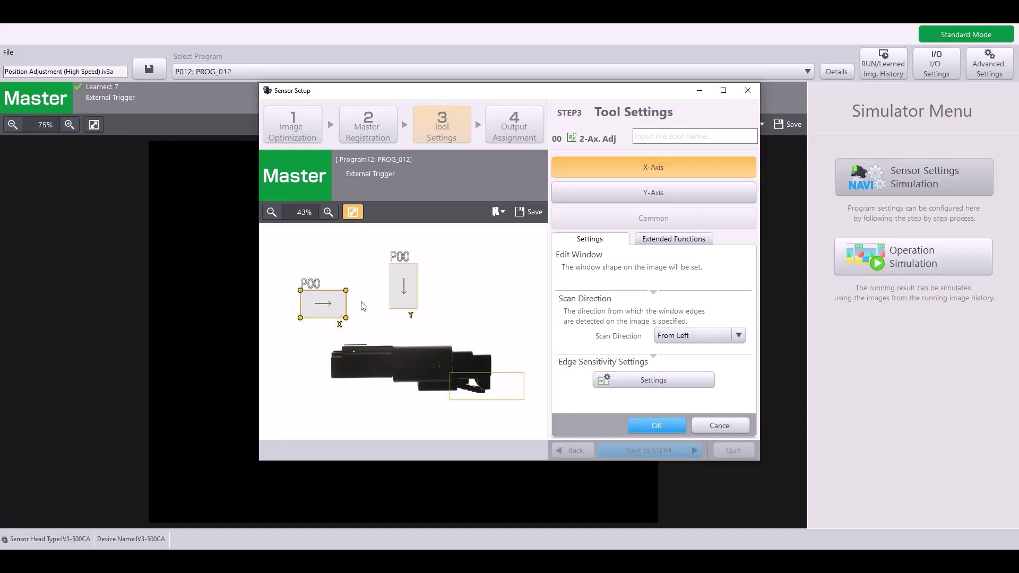
click(404, 289)
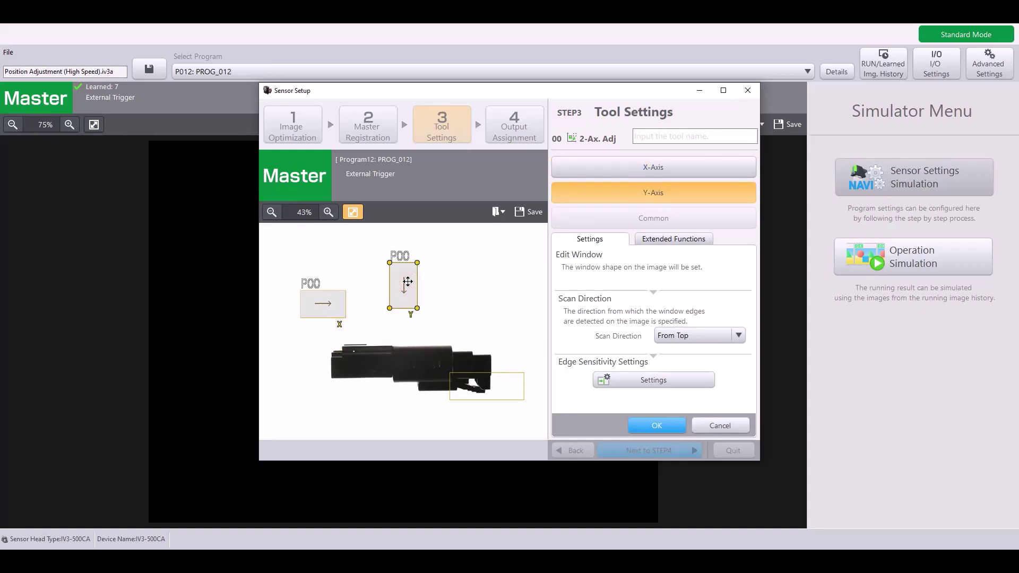
click(660, 174)
click(679, 195)
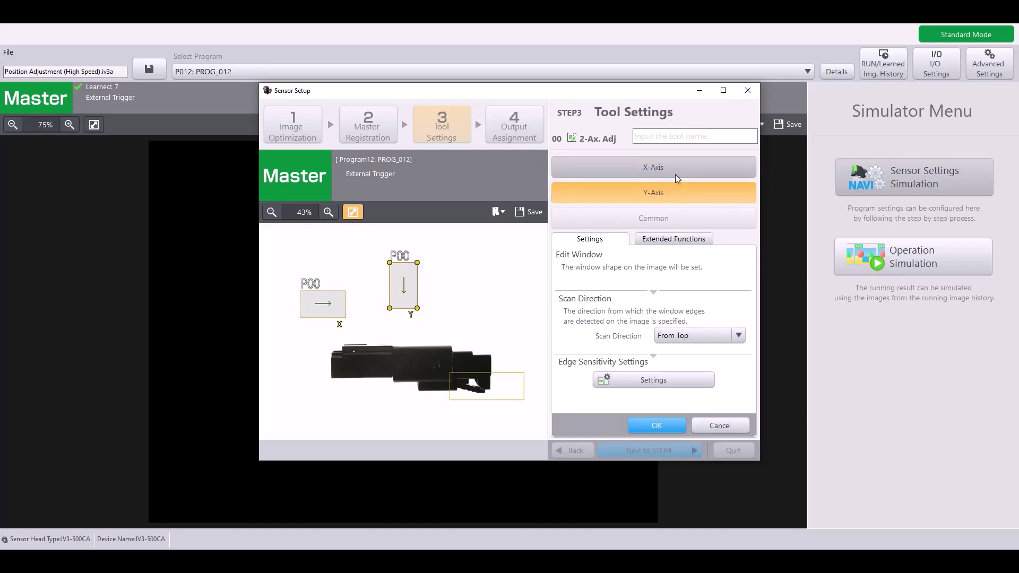
click(674, 174)
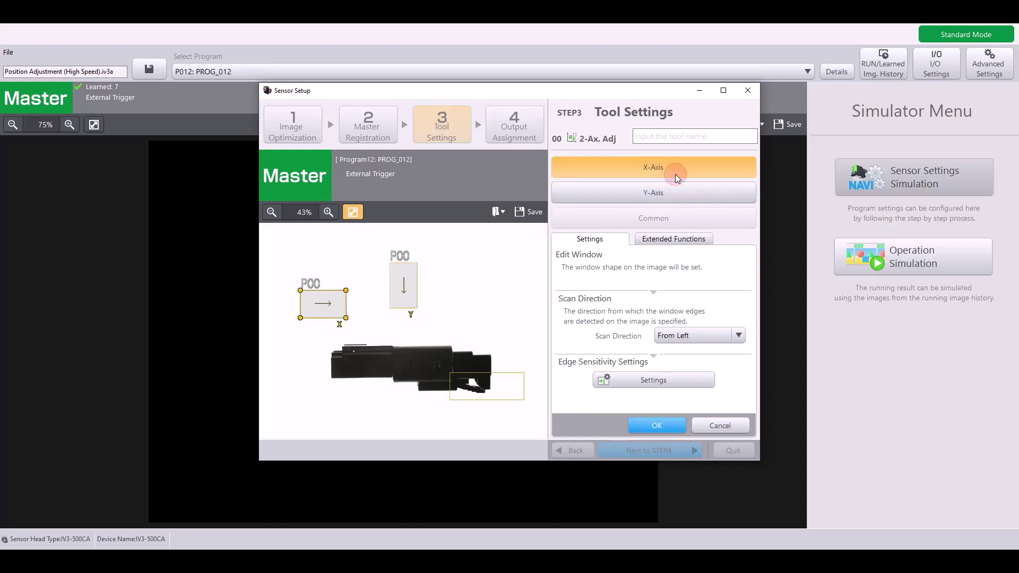
click(407, 289)
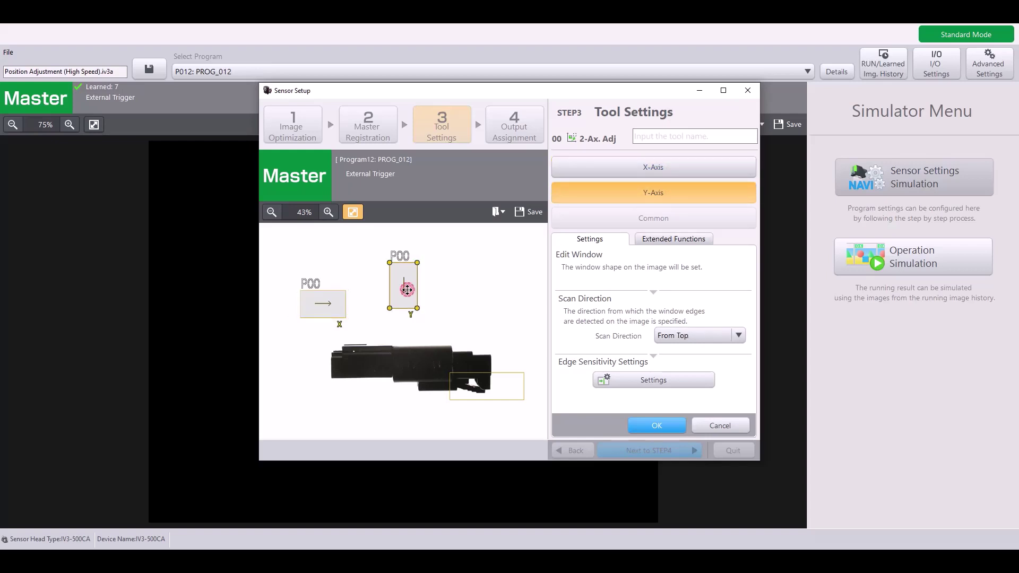
click(338, 305)
Place the X-axis window on the part's left end and enlarge it to cover that end
drag(331, 303, 339, 408)
drag(313, 358, 279, 310)
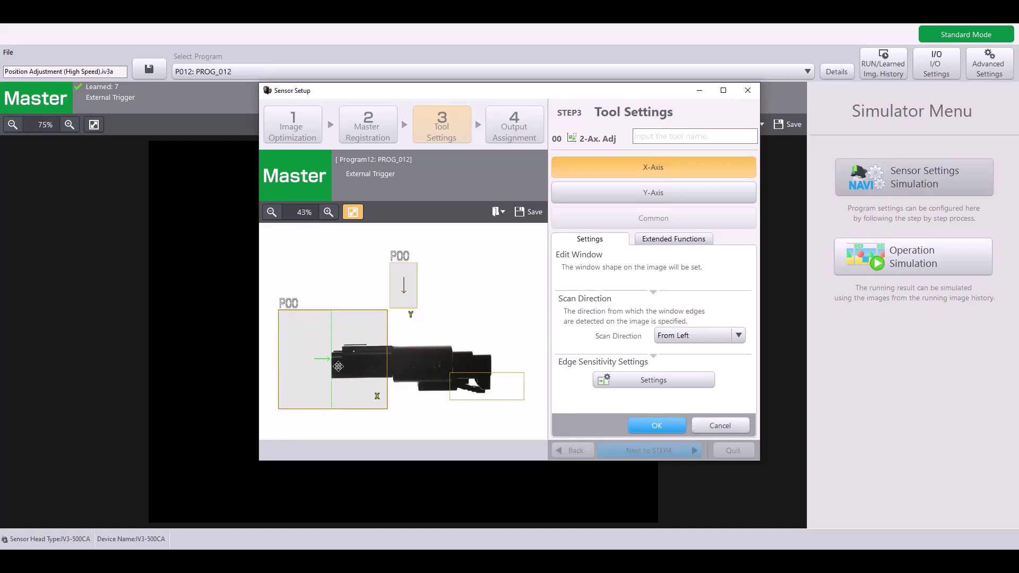
drag(338, 366, 339, 369)
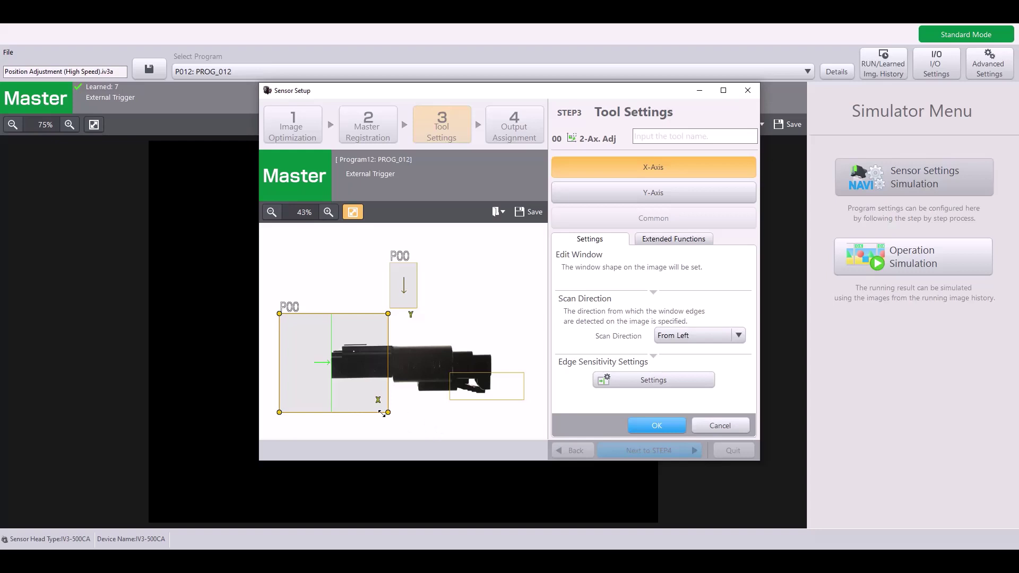
drag(388, 413, 404, 423)
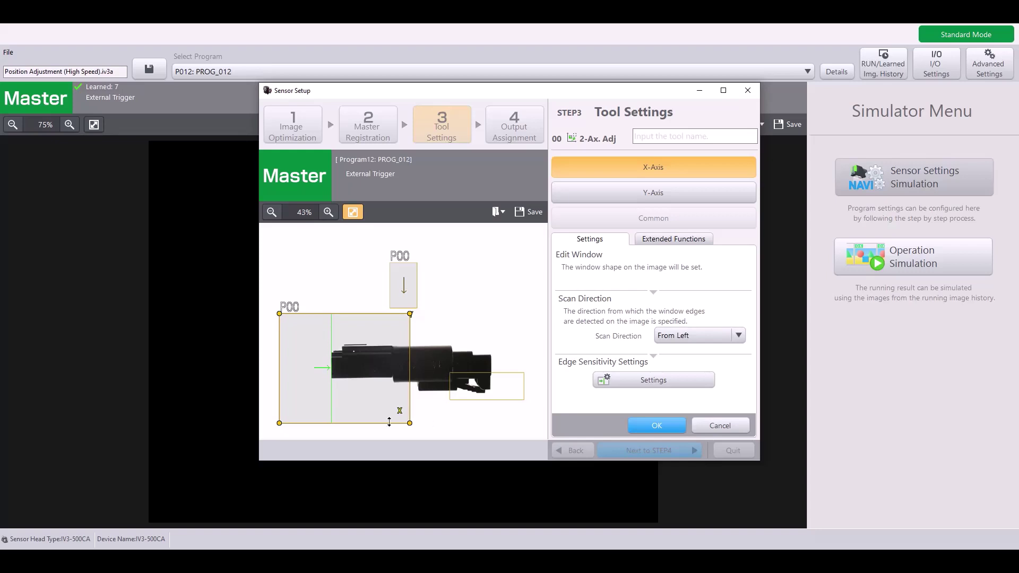
drag(341, 313, 342, 304)
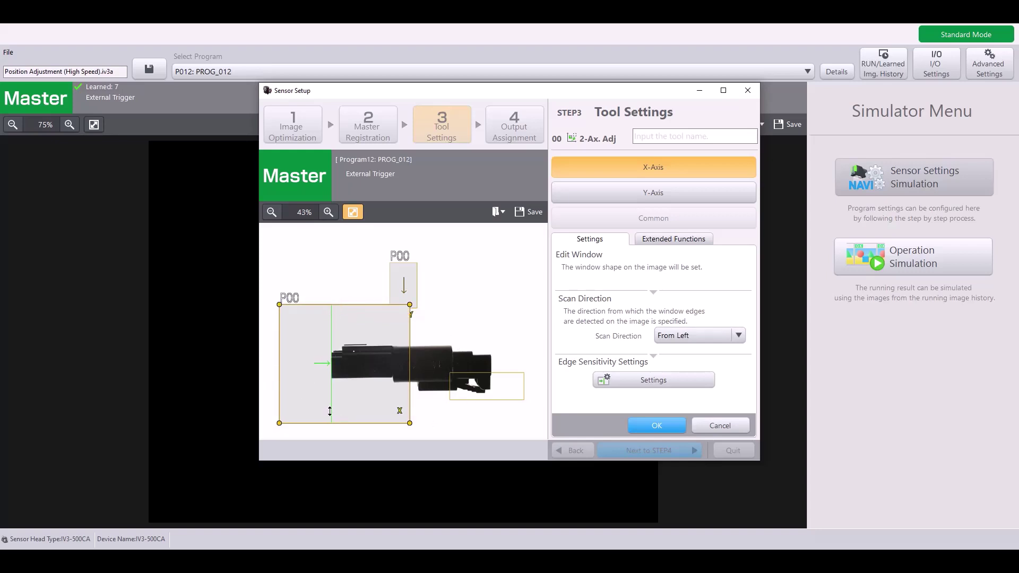
Move the Y-axis window onto the part's middle and adjust its top, bottom and side edges
click(403, 287)
drag(403, 288, 396, 323)
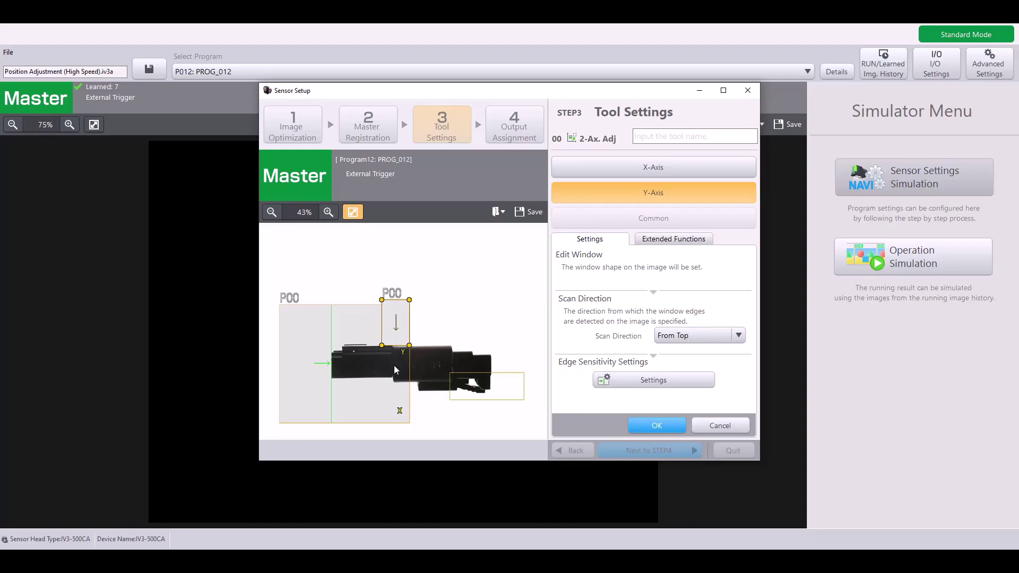
drag(397, 326, 472, 433)
drag(419, 316, 416, 284)
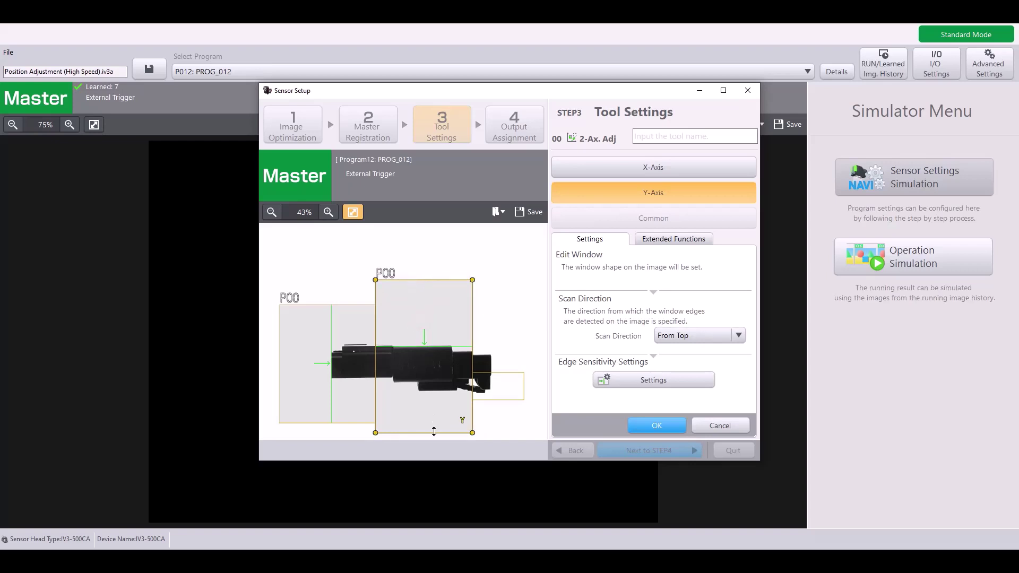
drag(434, 431, 428, 411)
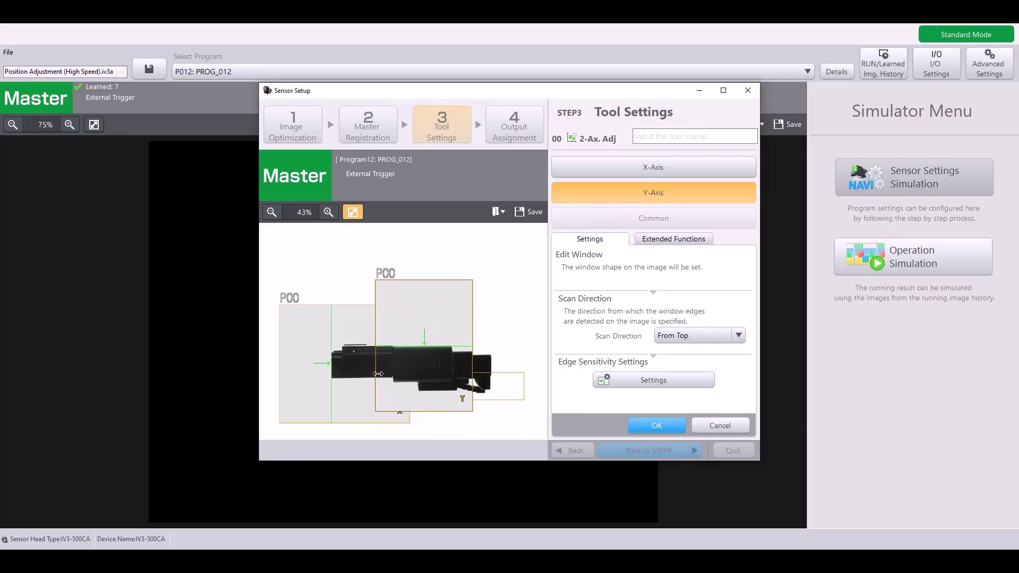
drag(377, 376, 372, 375)
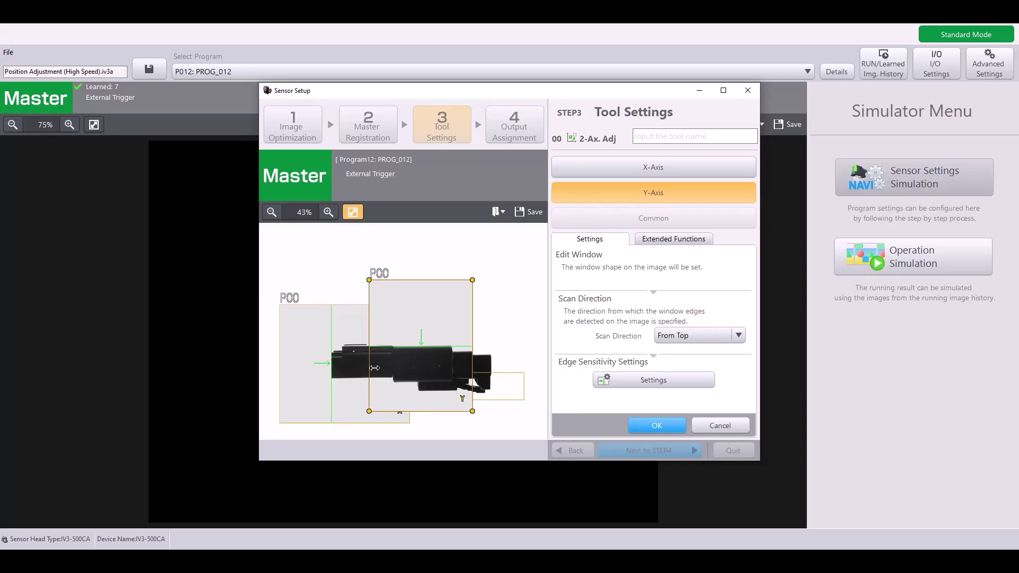
drag(374, 368, 370, 371)
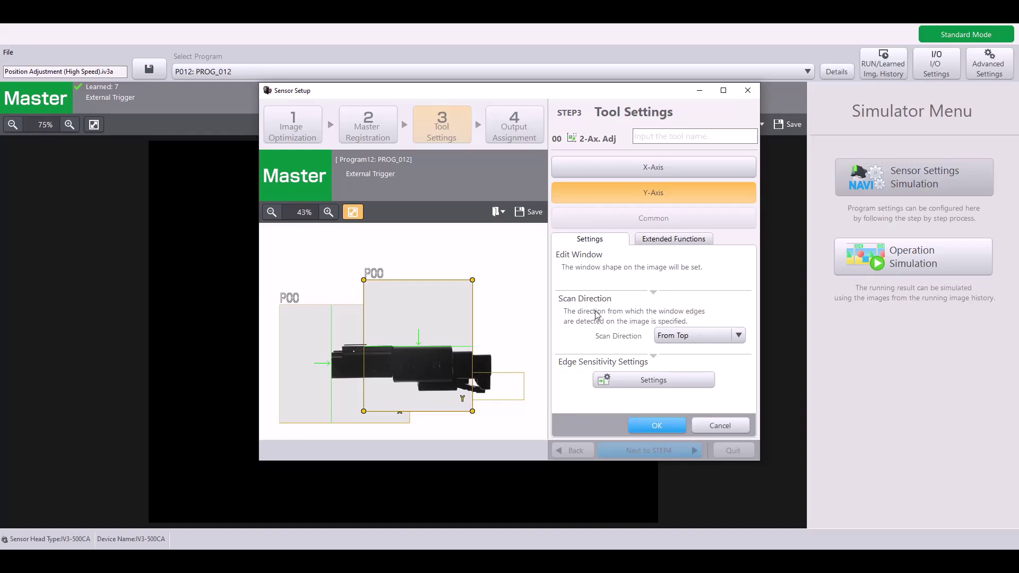
click(687, 336)
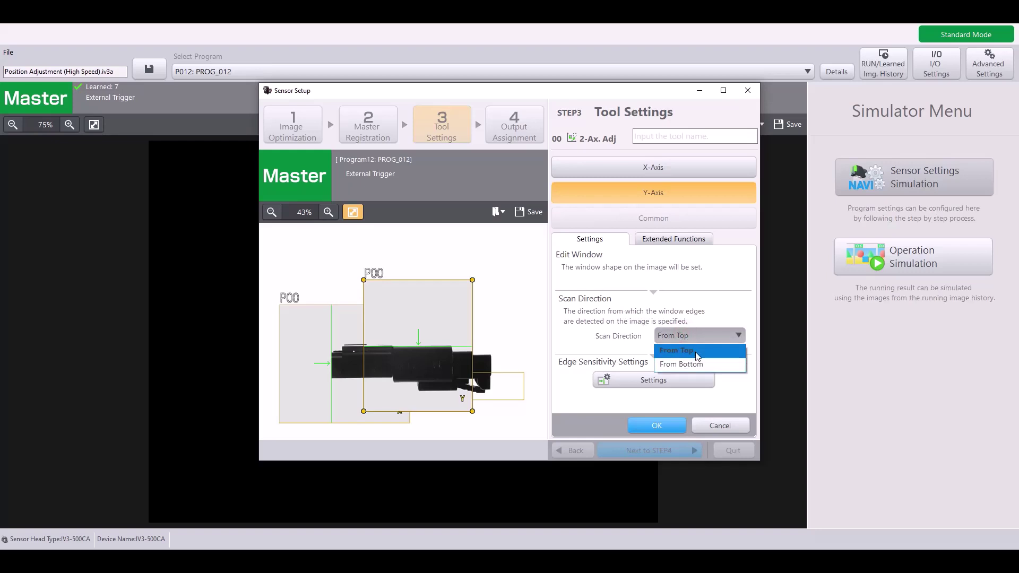
click(702, 366)
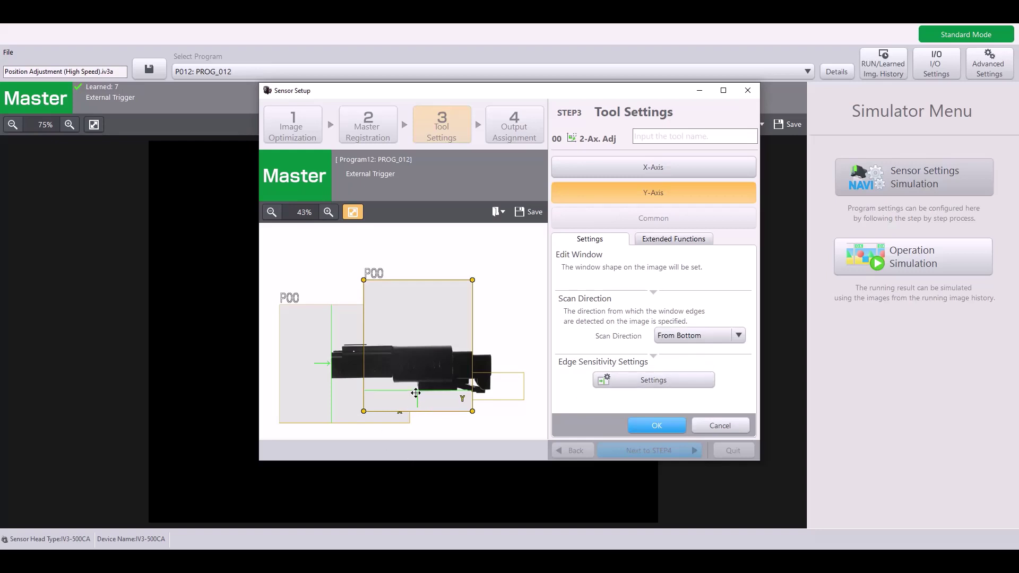
click(696, 336)
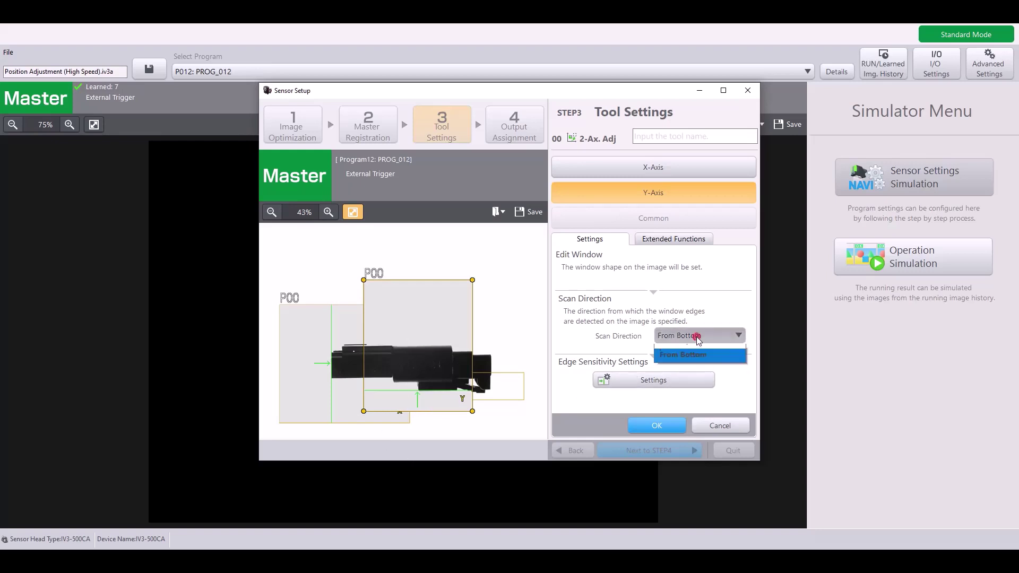
click(684, 350)
click(336, 329)
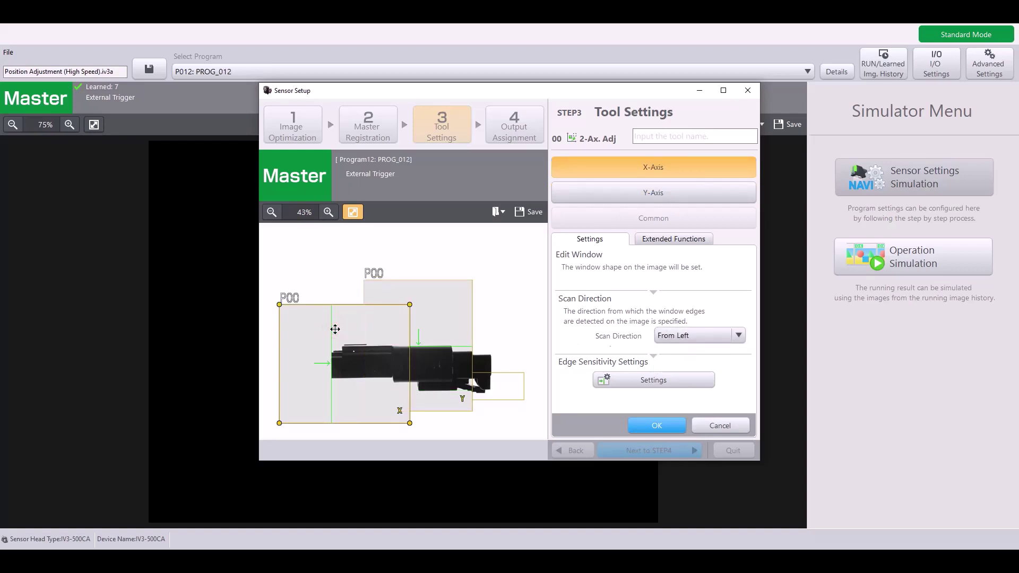
click(710, 333)
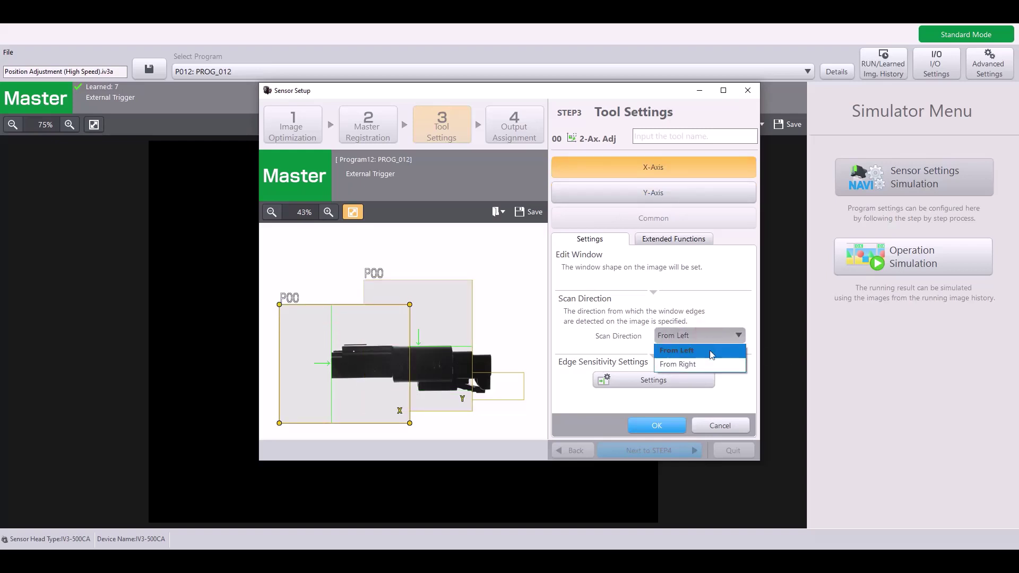
click(711, 365)
click(700, 336)
click(689, 347)
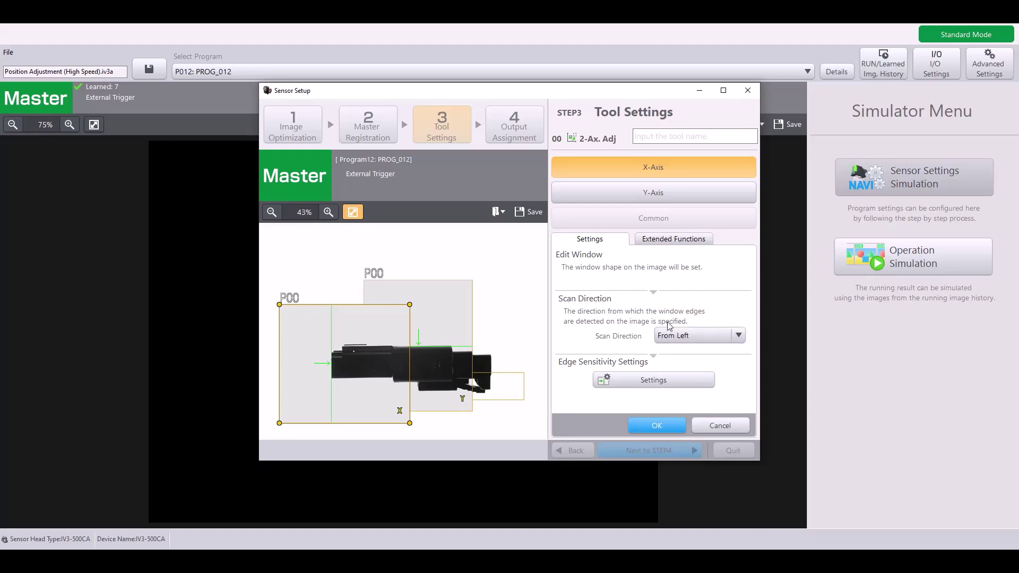
click(666, 240)
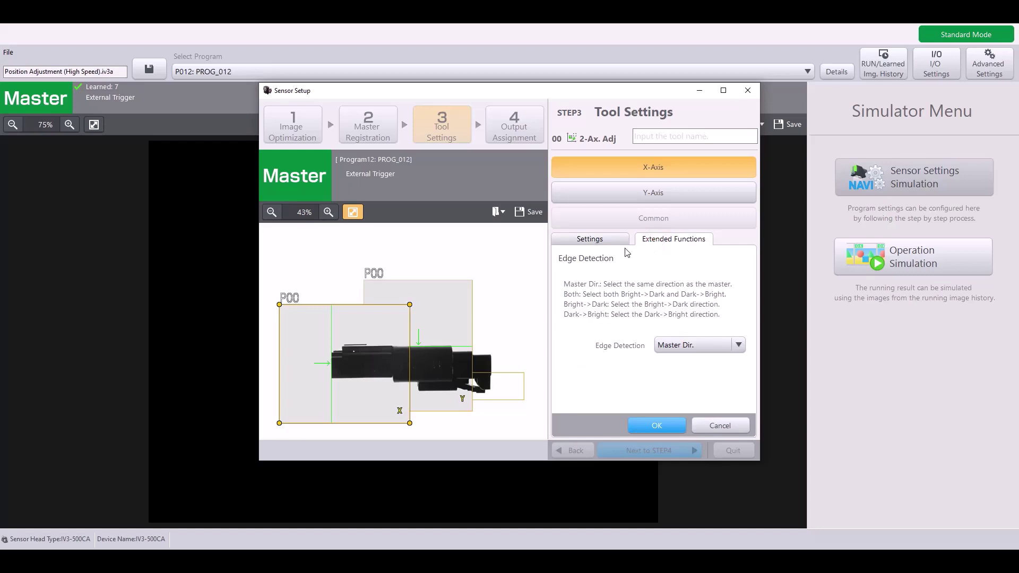
click(678, 348)
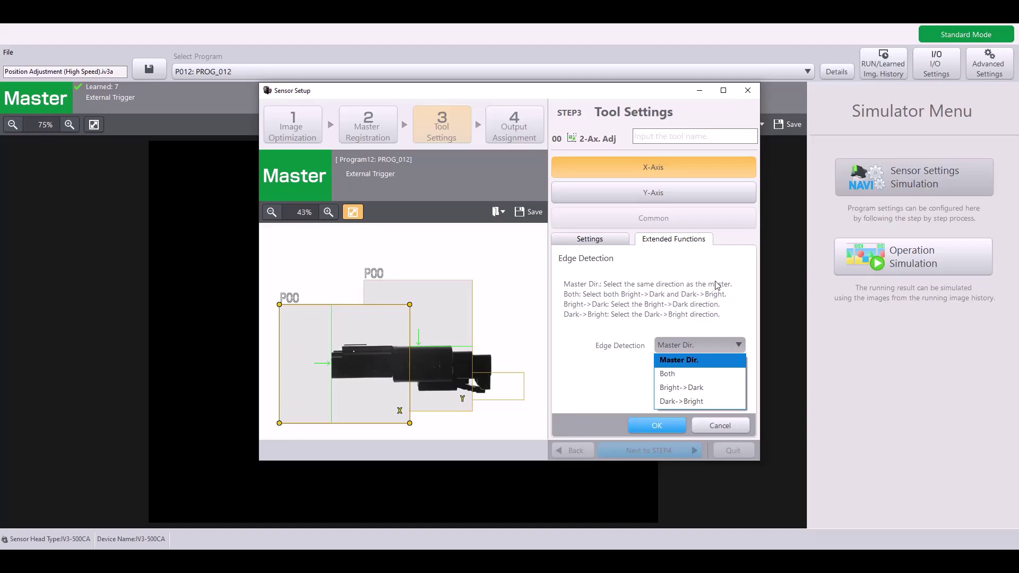
click(682, 374)
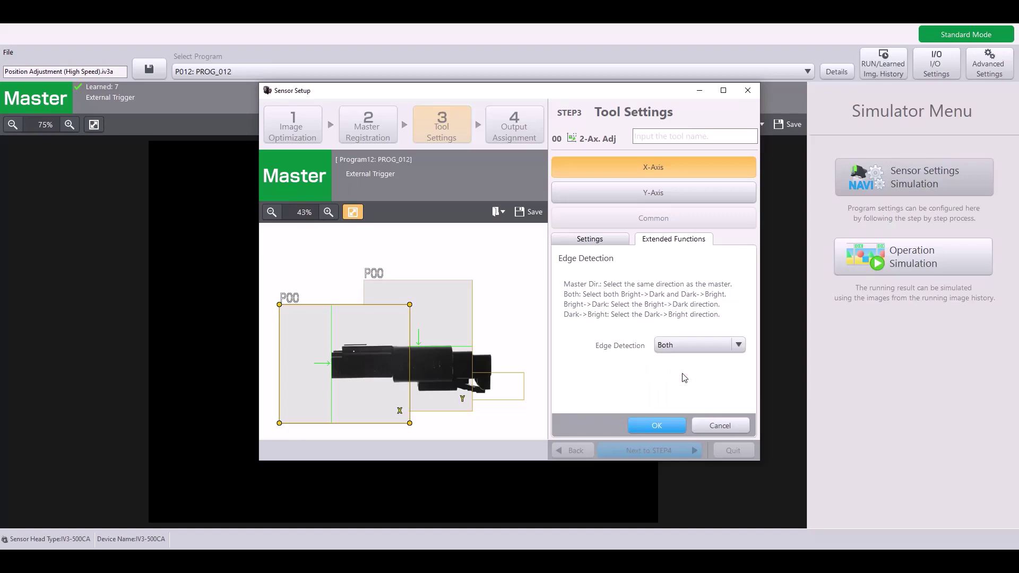
click(696, 345)
click(701, 388)
click(684, 346)
click(703, 401)
click(599, 240)
click(688, 330)
click(692, 357)
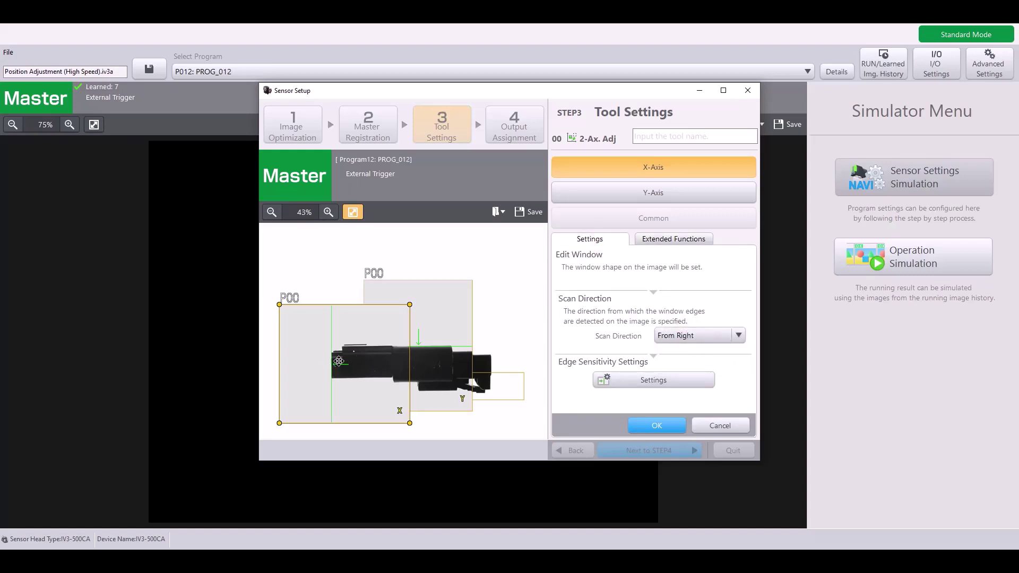
click(692, 341)
click(692, 348)
click(659, 241)
click(699, 345)
click(695, 357)
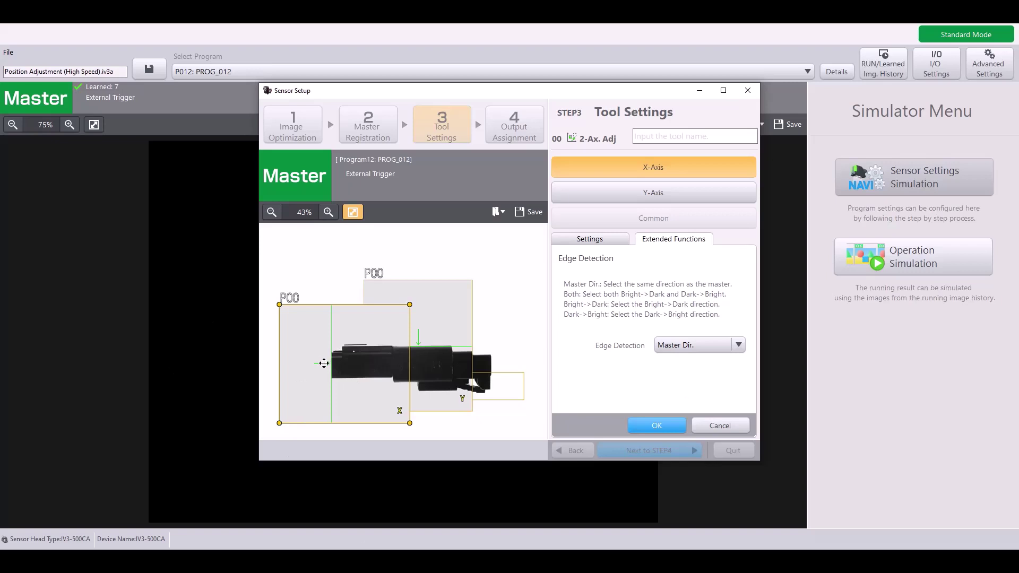
click(614, 241)
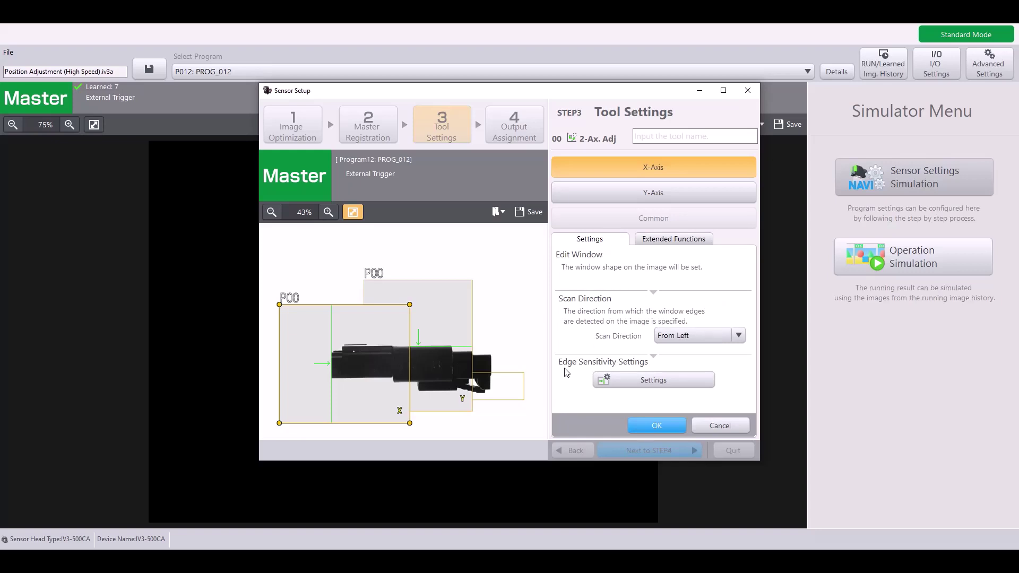
Lower the X-axis edge sensitivity from 60 to 57 using the edge graph threshold
click(635, 380)
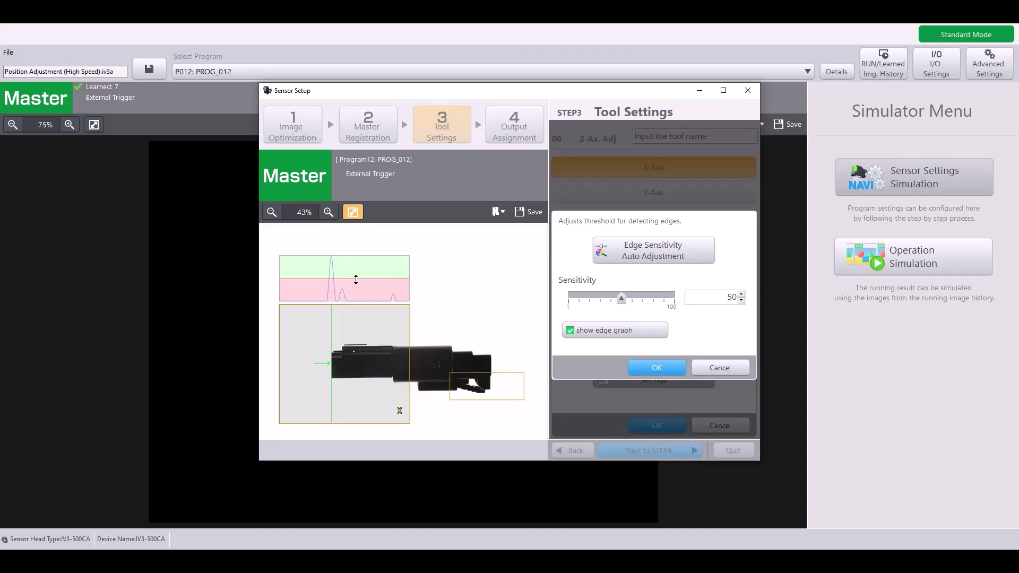
drag(355, 280, 345, 300)
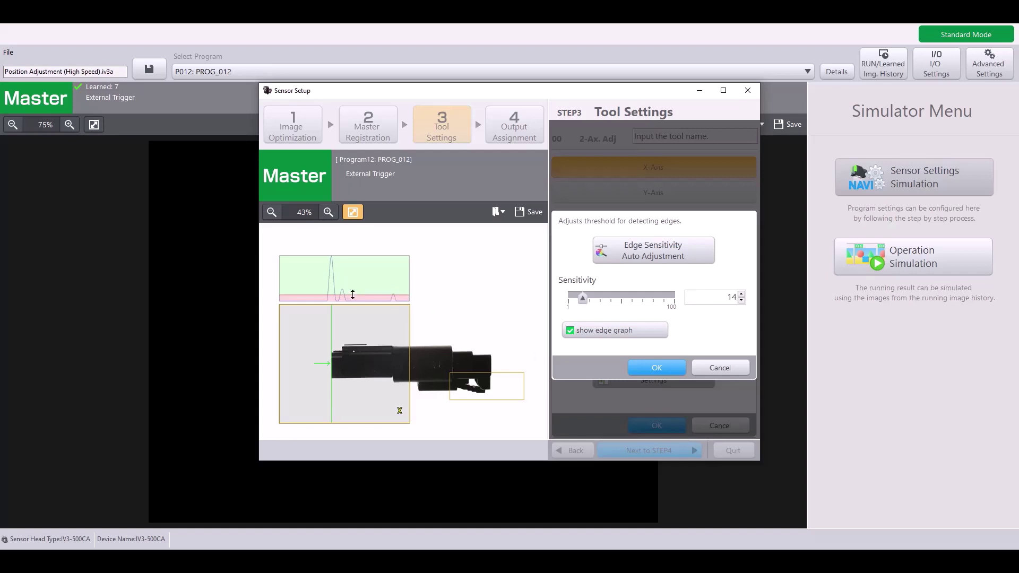
drag(350, 295, 350, 299)
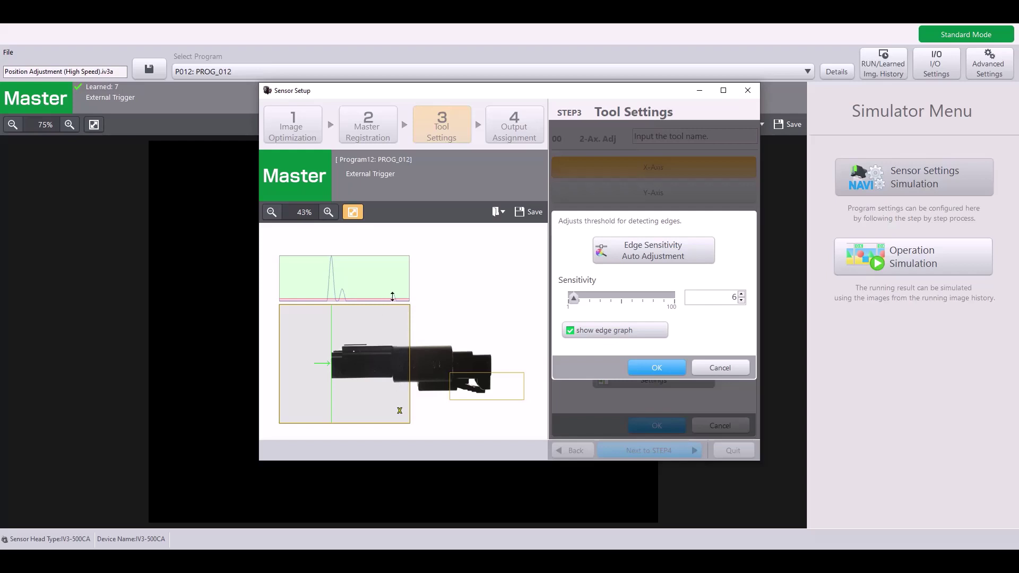
drag(404, 300, 395, 277)
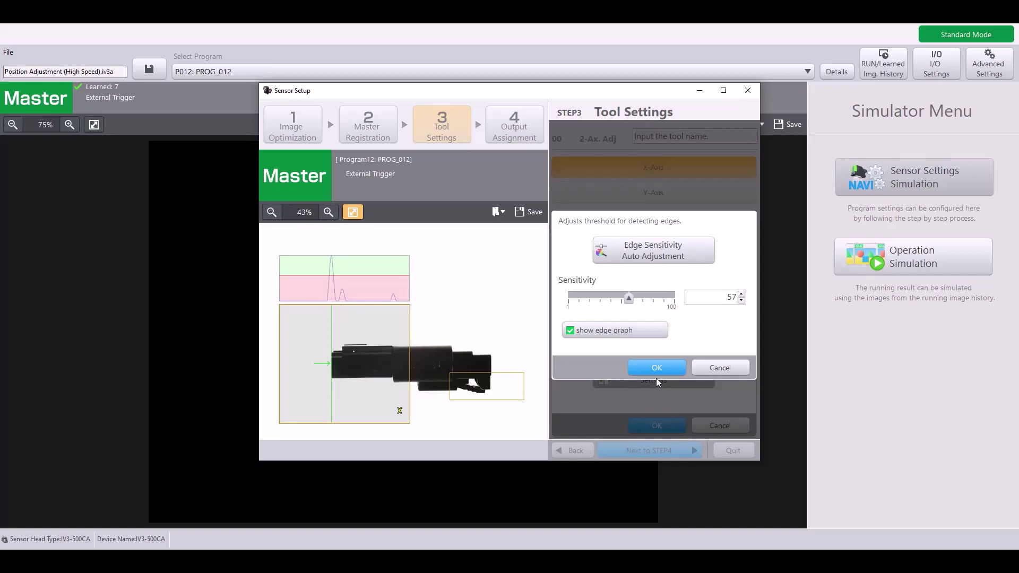
click(660, 362)
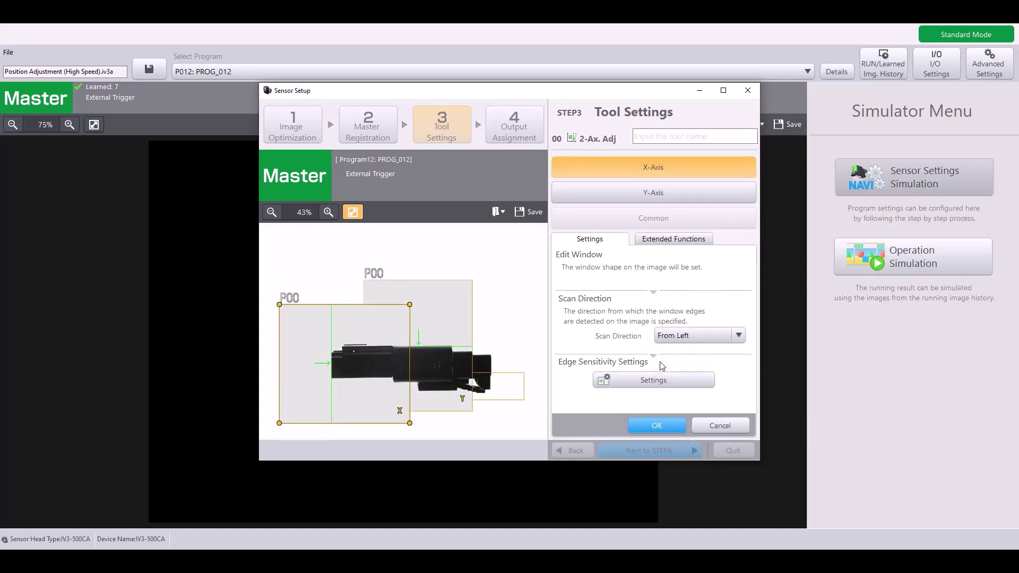
Close the 2-Ax. Adj editor and relearn the Learn tool on 4 OK and 3 NG images, overwriting prior learning
click(674, 429)
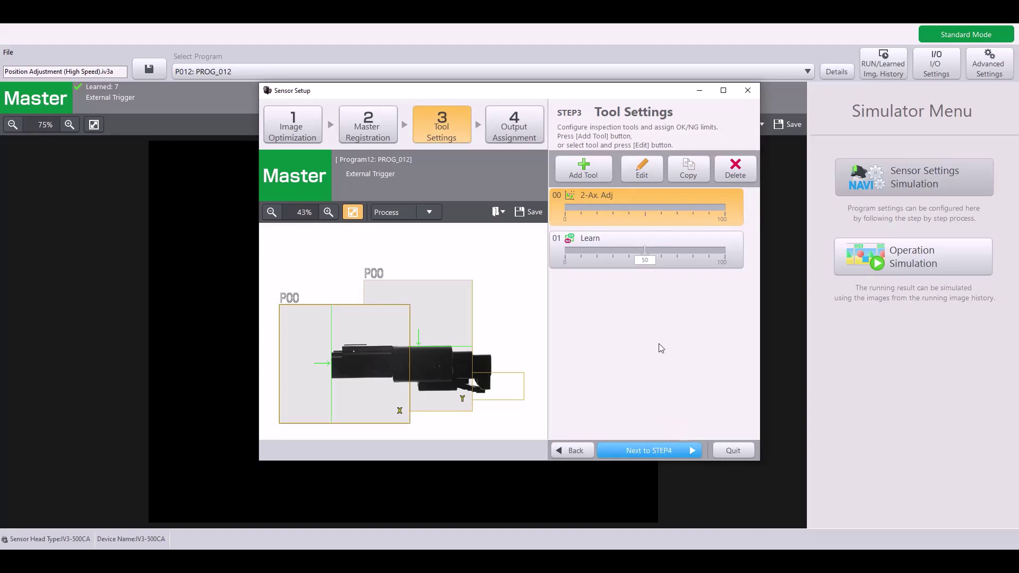
click(641, 263)
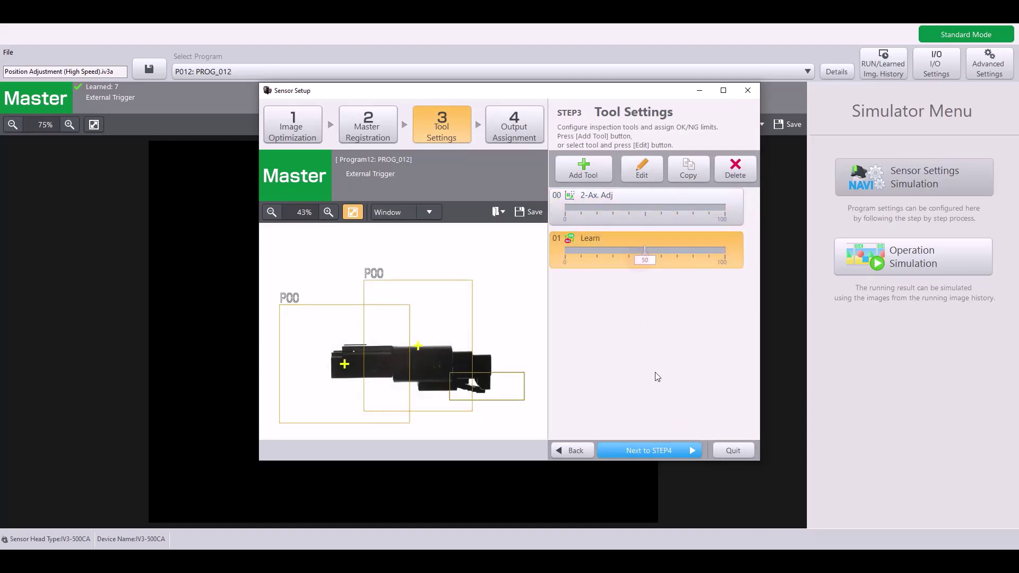
click(645, 175)
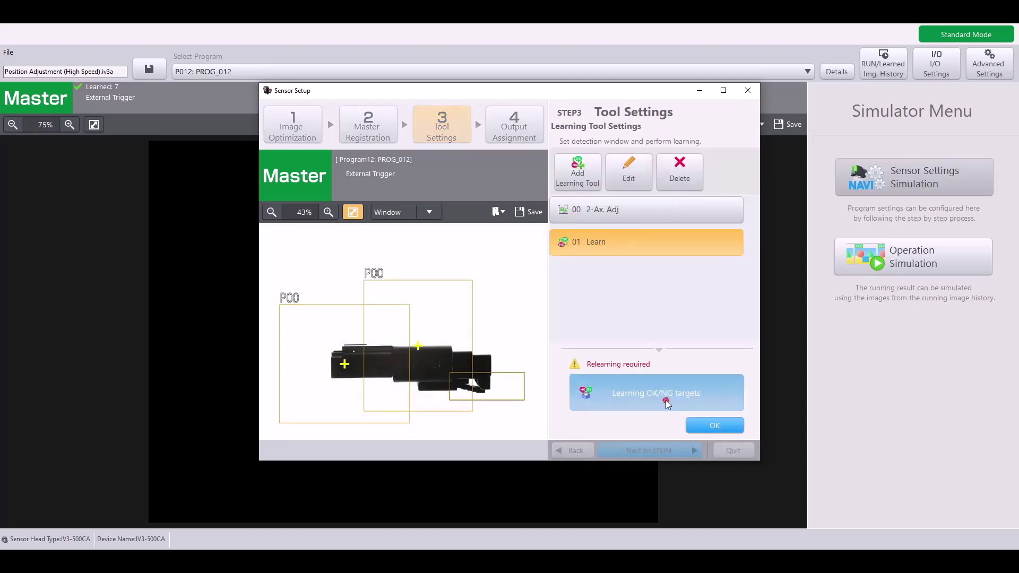
click(666, 395)
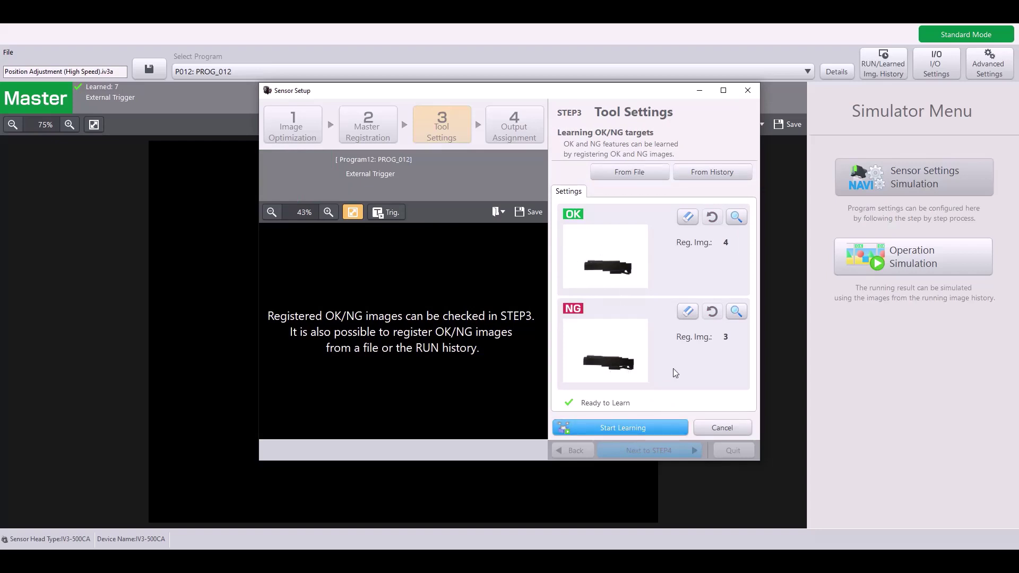
click(668, 422)
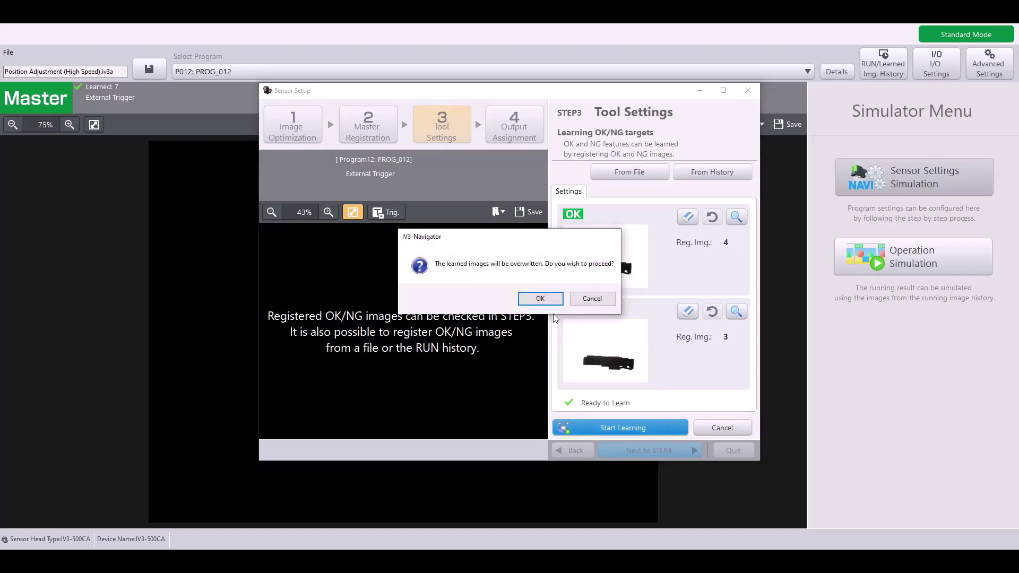
click(544, 298)
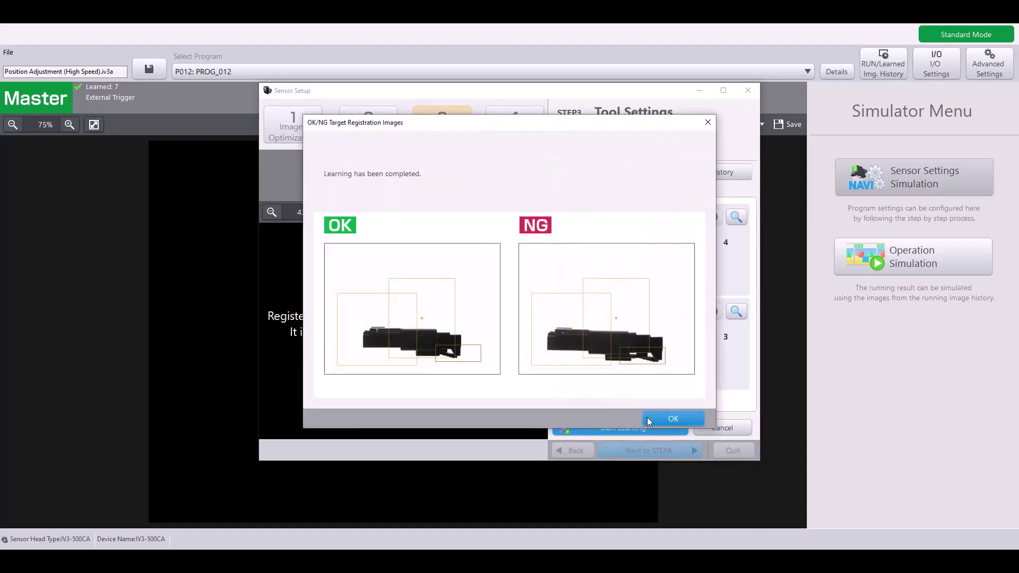
click(672, 419)
Close the Learn settings, advance to Output Assignment, and complete and close Sensor Setup
click(716, 426)
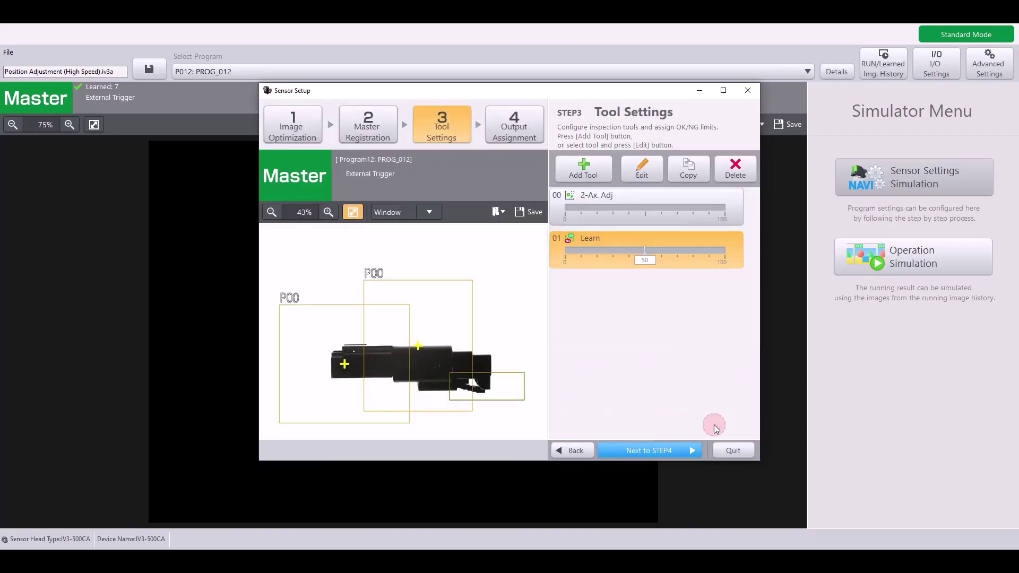
click(661, 448)
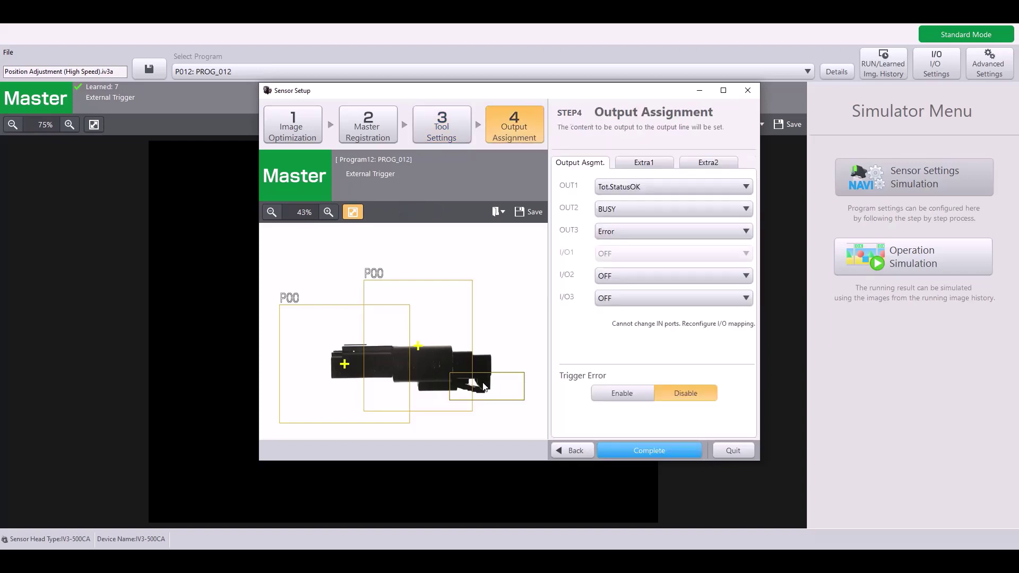
click(626, 448)
click(455, 338)
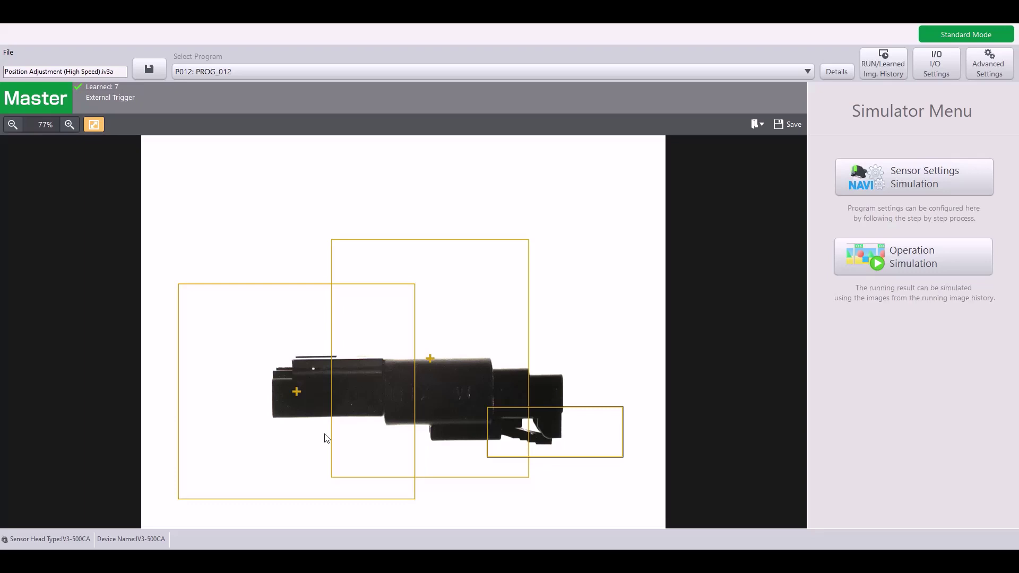
Rerun simulation on images 000011 and 000010, checking both 2-Ax. Adj and Learn results
click(955, 268)
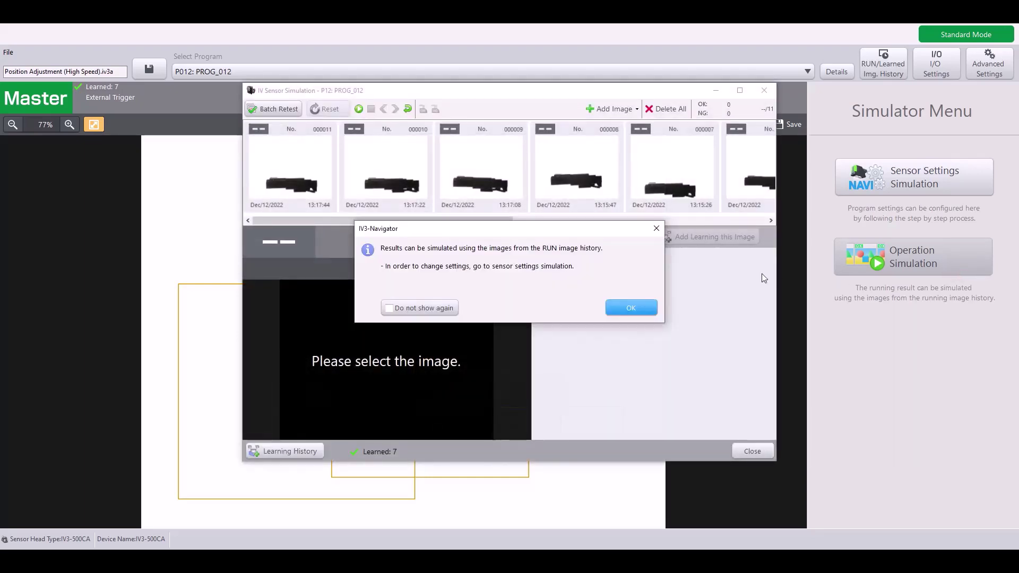
click(647, 311)
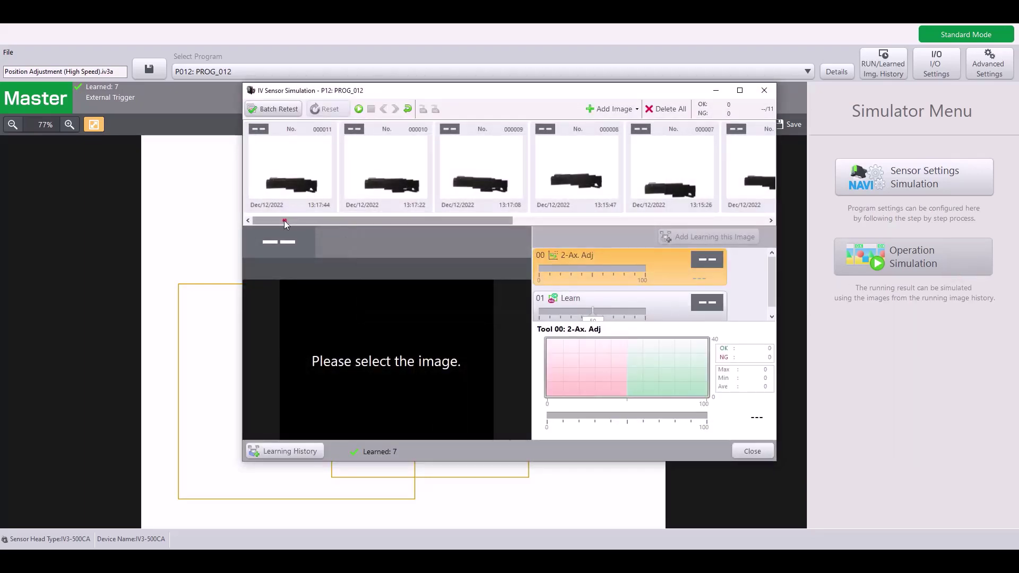
click(289, 157)
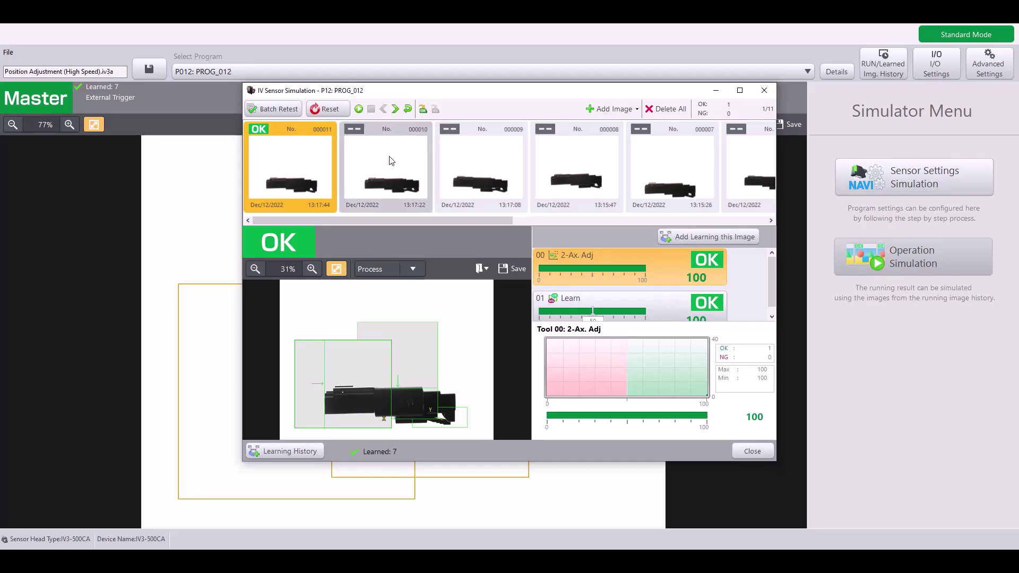
click(399, 174)
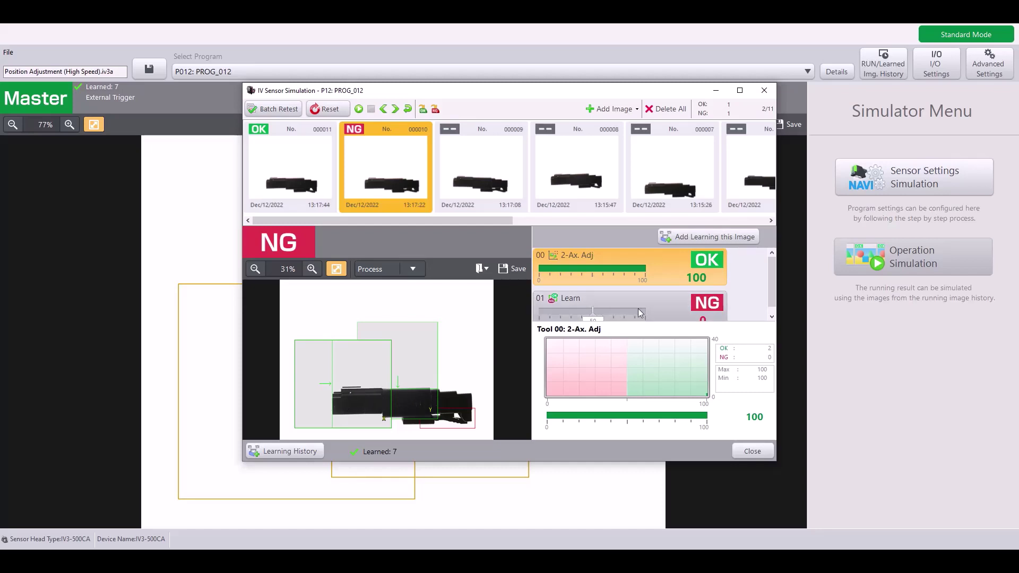
click(725, 295)
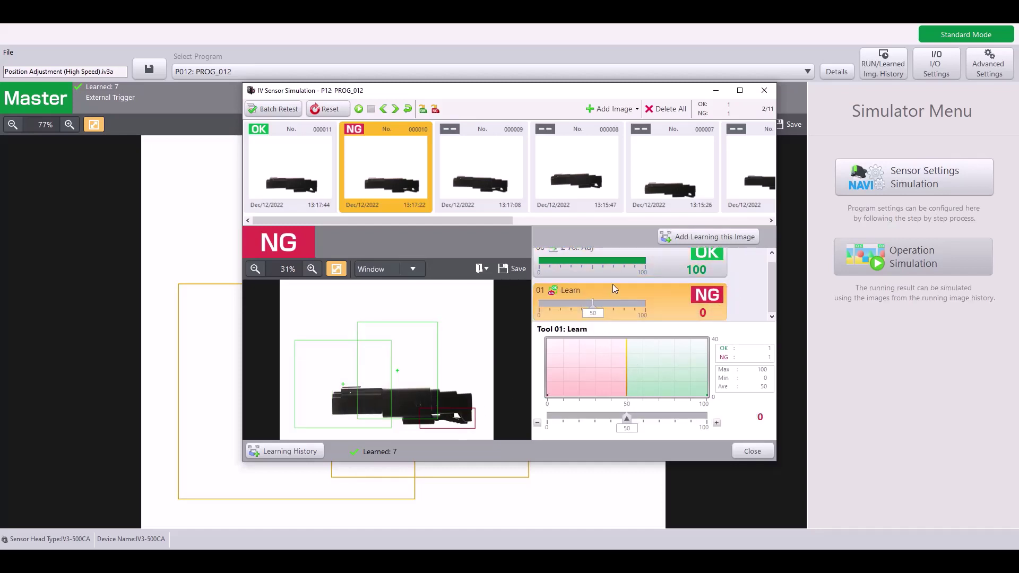
click(614, 268)
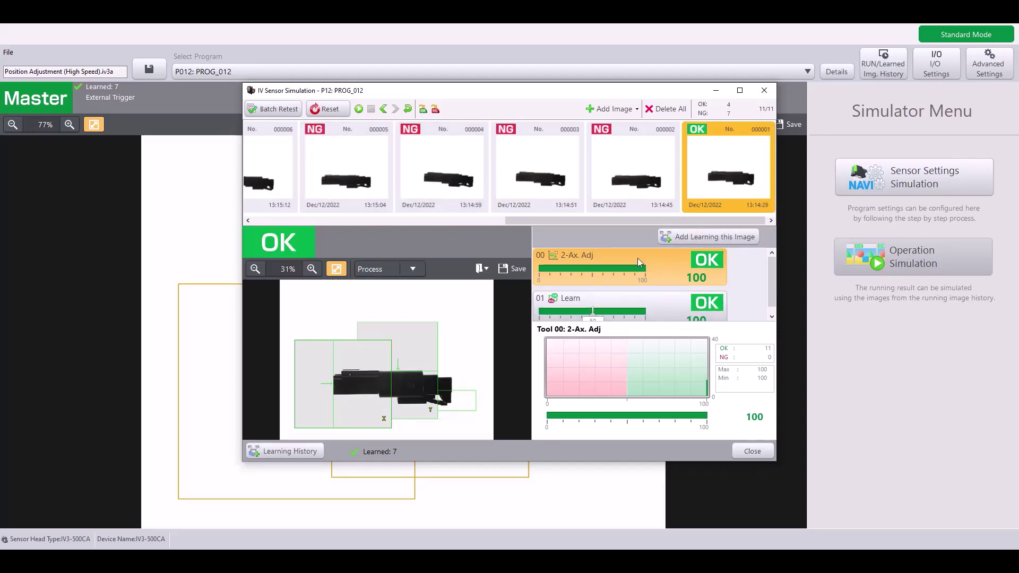
drag(638, 220, 335, 171)
click(313, 167)
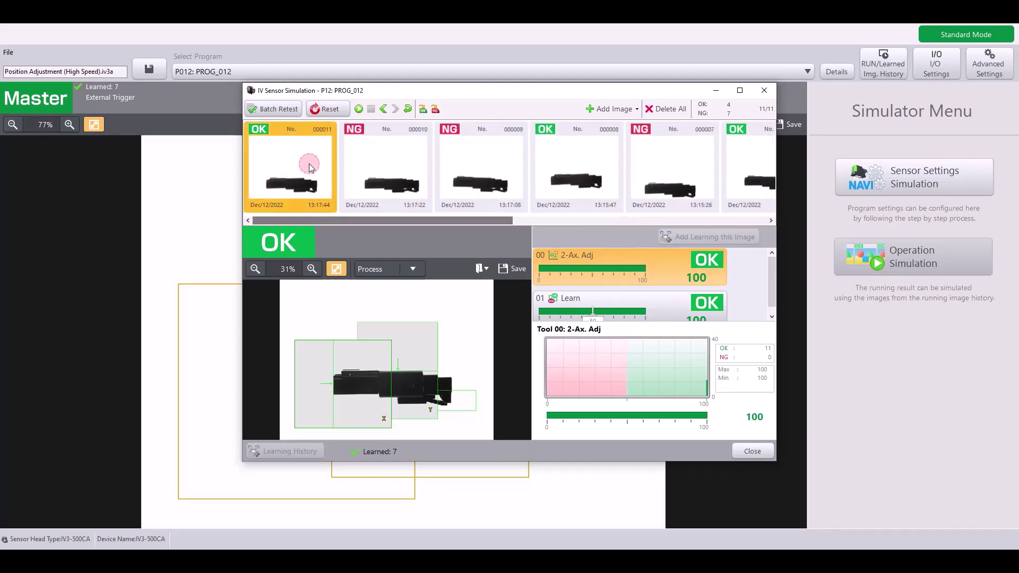
Close the IV Sensor Simulation window to return to the master image
click(753, 451)
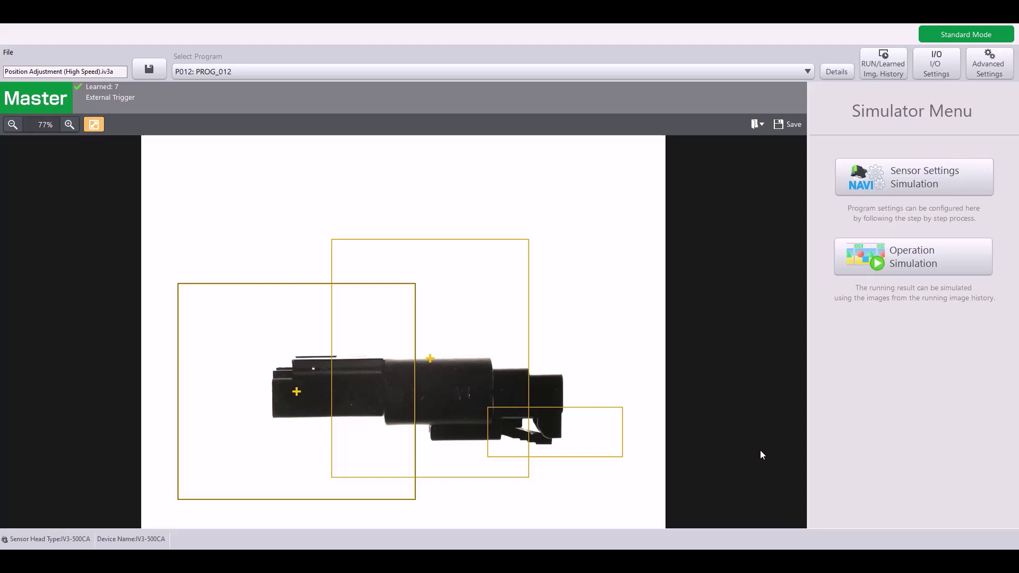